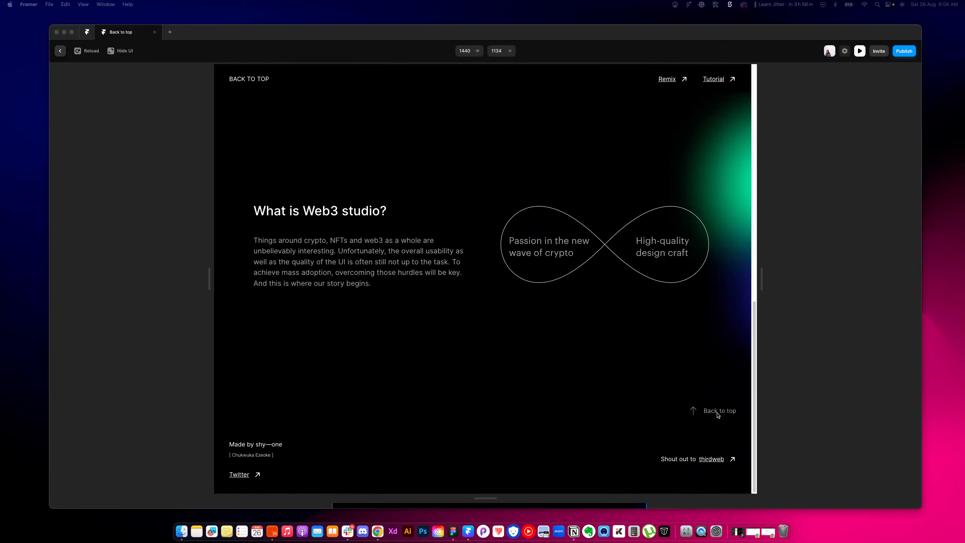
Test the Back to top link above the footer and the BACK TO TOP title in the page preview
left_click(718, 413)
left_click(717, 413)
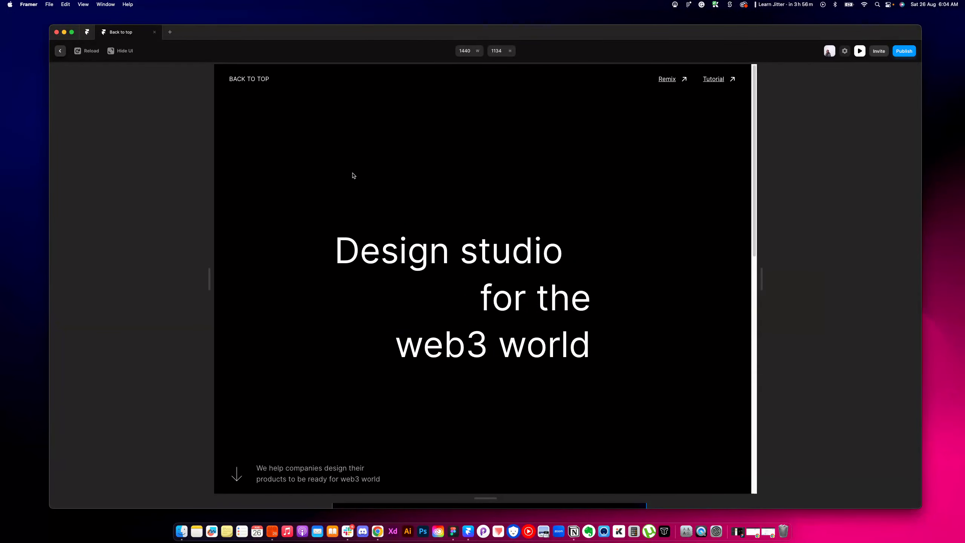
scroll(355, 206, "down", 10)
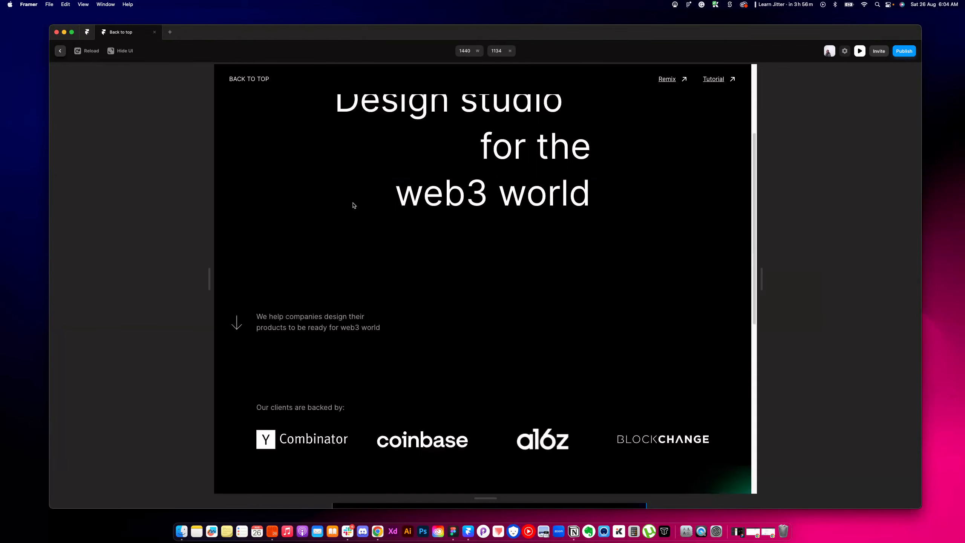
left_click(257, 77)
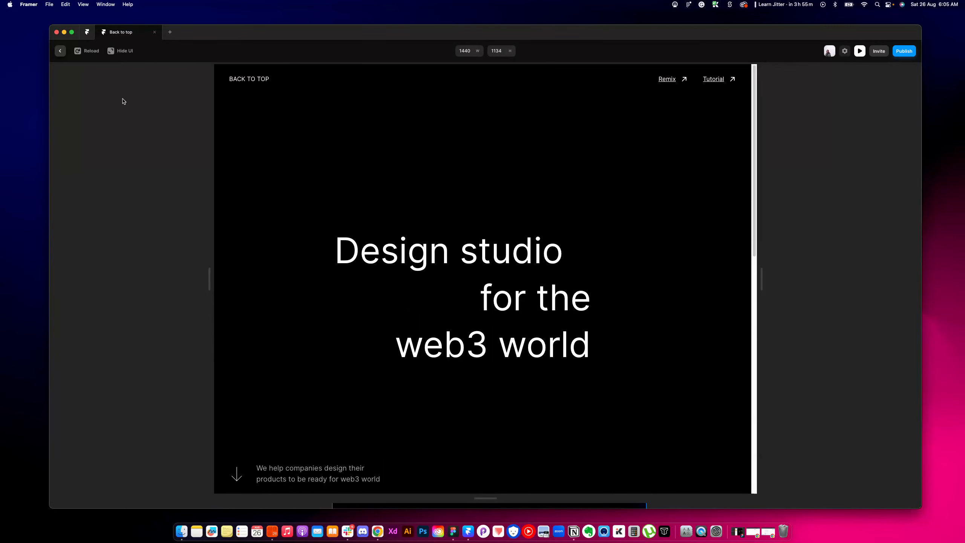
Leave the preview and open the /home page with its layer list shown
left_click(60, 51)
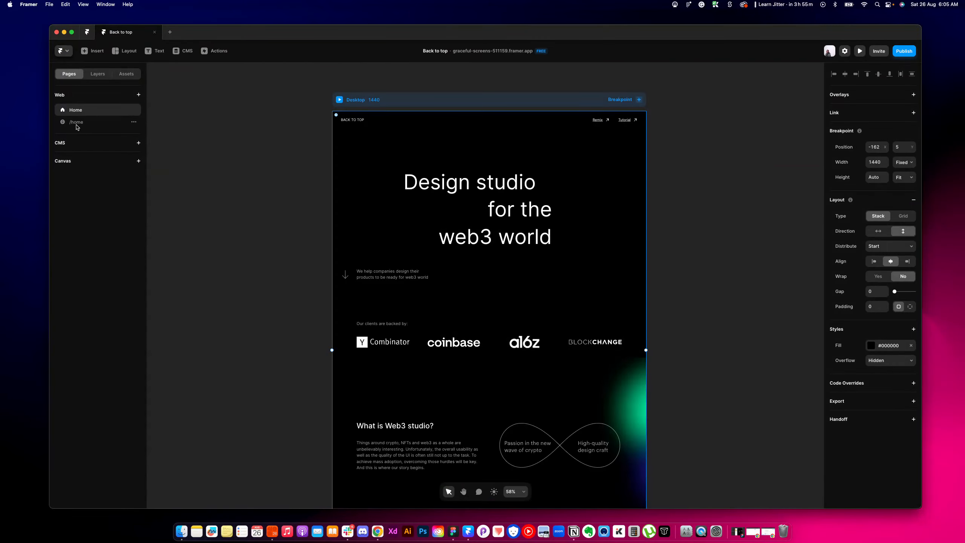
left_click(77, 124)
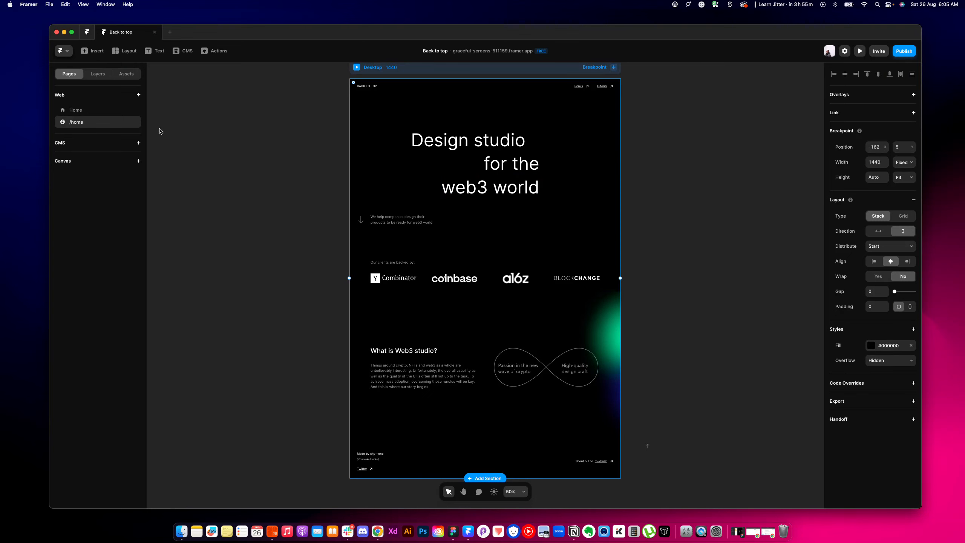
left_click(97, 74)
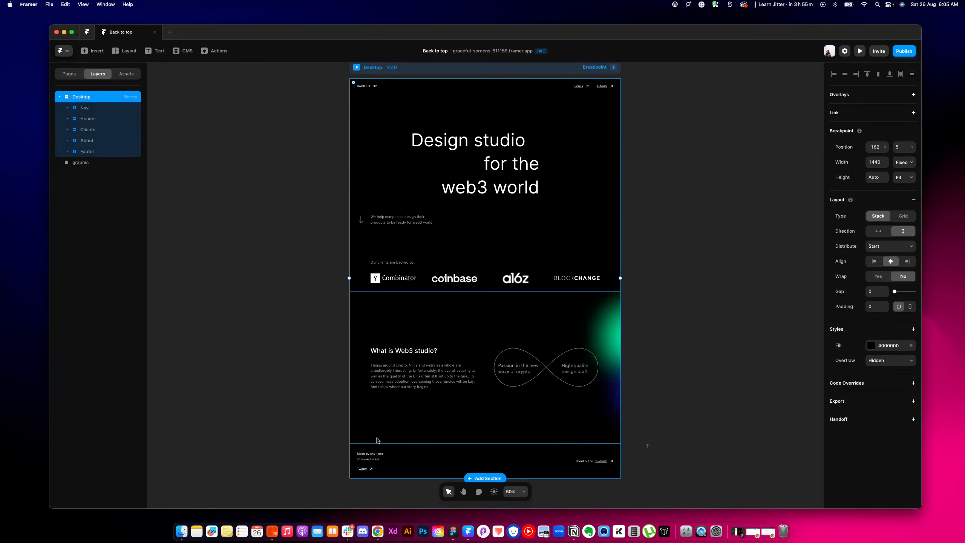
Draw a frame about 1044 by 26 near the page's lower end and place it between the About and Footer sections
key("f")
left_click_drag(354, 437, 550, 445)
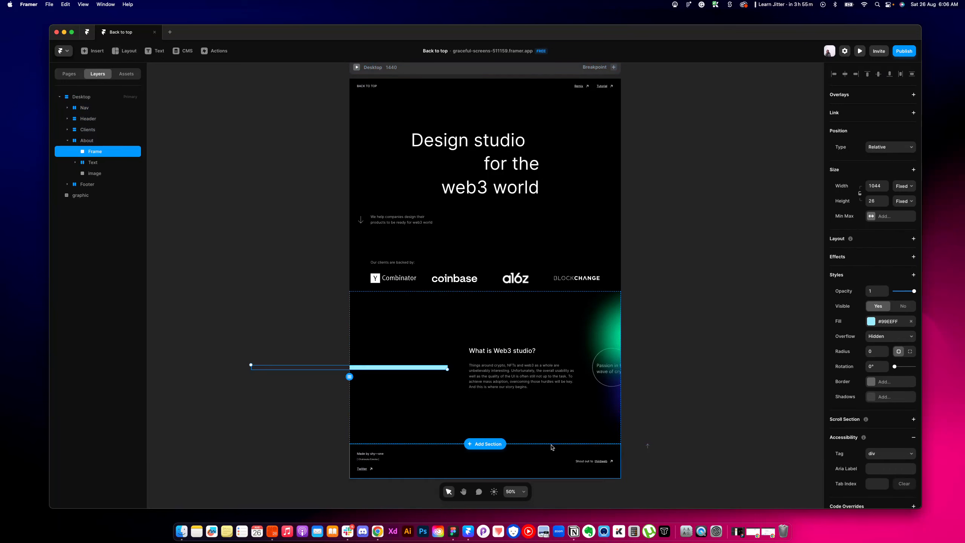
mouse_move(94, 152)
left_mouse_down()
mouse_move(87, 138)
mouse_move(90, 158)
left_mouse_up()
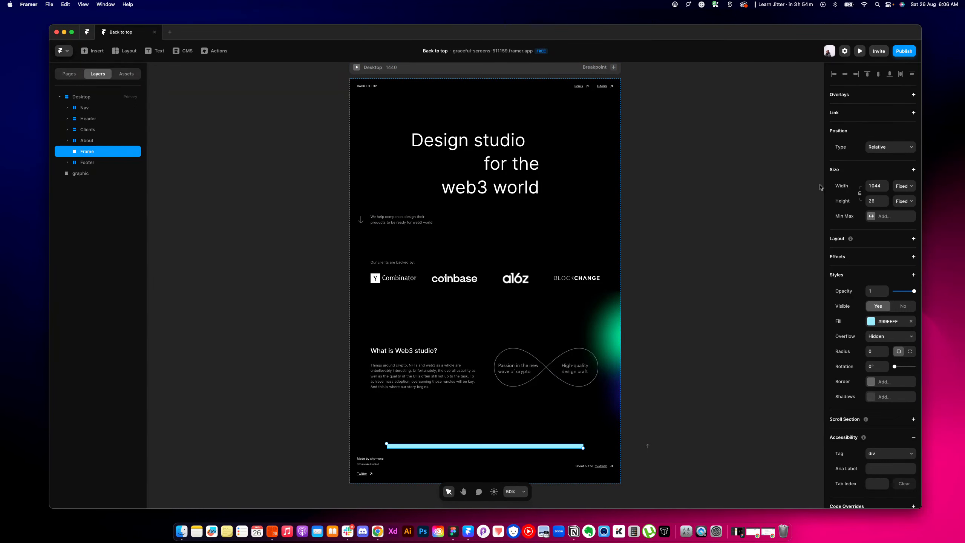
Set the new frame's width to Fill and stretch its height to about 242
left_click(904, 189)
left_click(903, 202)
scroll(555, 334, "down", 3)
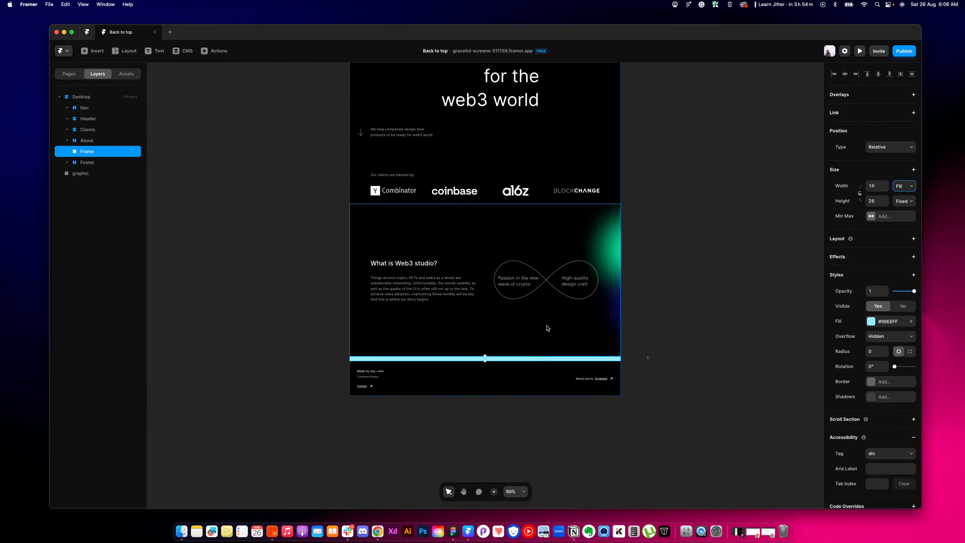
left_click_drag(517, 360, 520, 389)
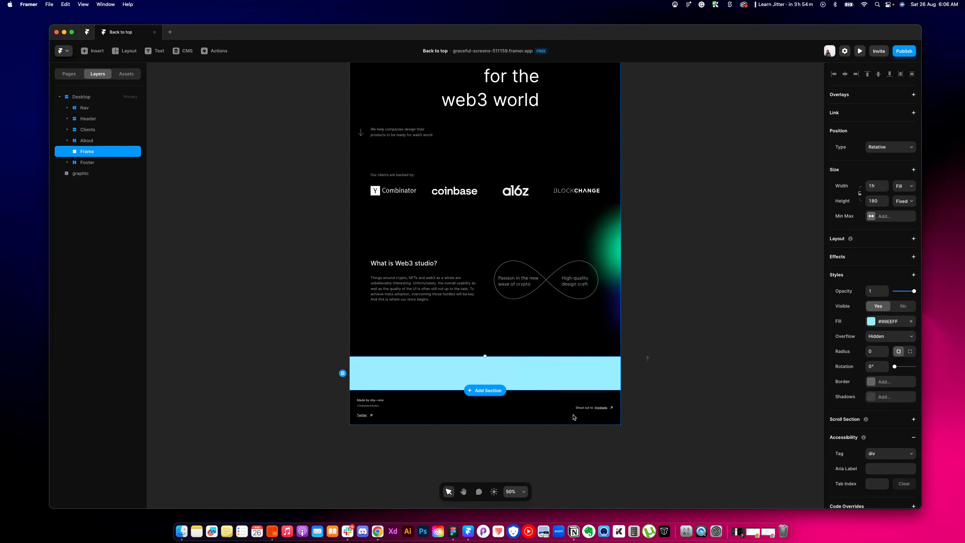
left_click_drag(557, 390, 559, 402)
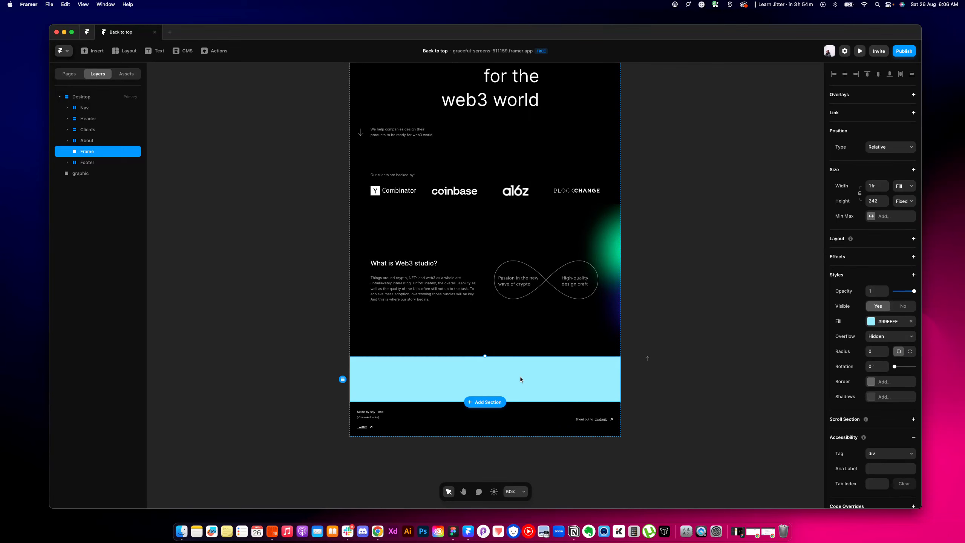
Add the text "Back to top" inside the frame and remove the frame's light blue fill
key("t")
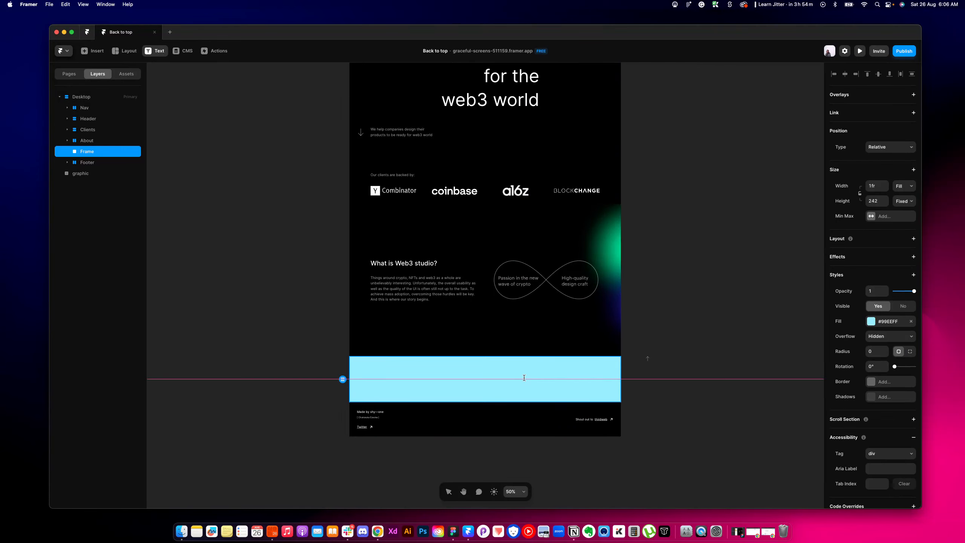
left_click(534, 379)
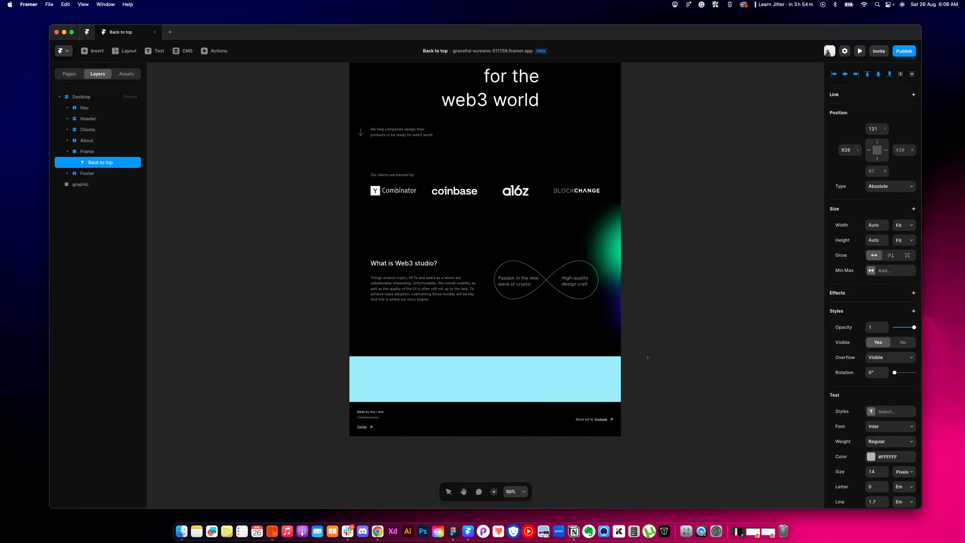
left_click(581, 371)
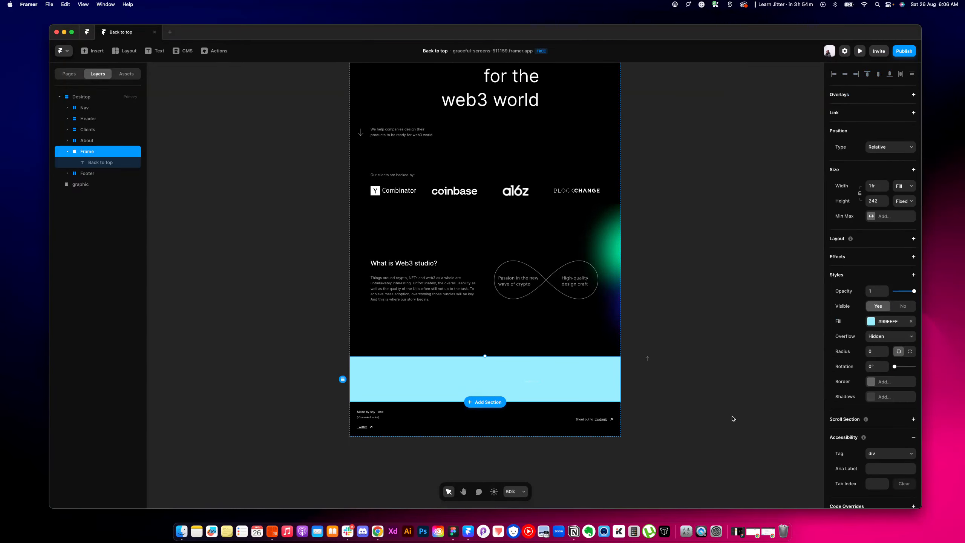
left_click(911, 322)
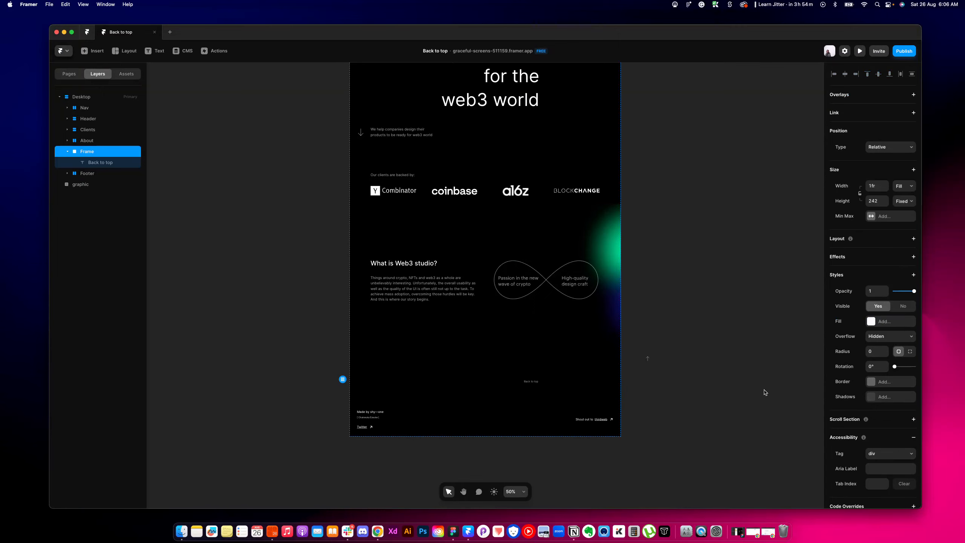
Move the up-arrow graphic from outside the page into the frame, directly before the Back to top text
left_click(536, 382)
scroll(536, 387, "up", 5)
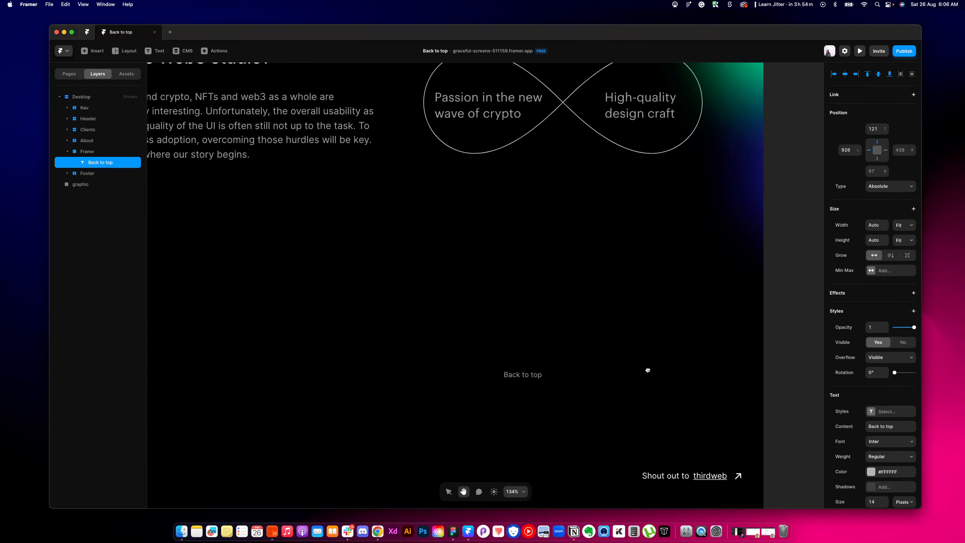
scroll(646, 369, "right", 3)
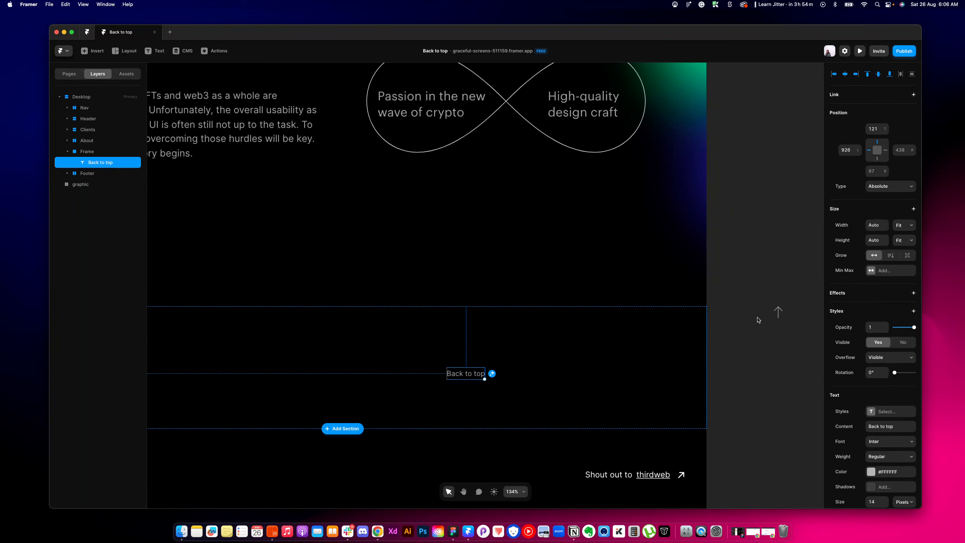
left_click(777, 309)
left_click_drag(777, 310, 439, 376)
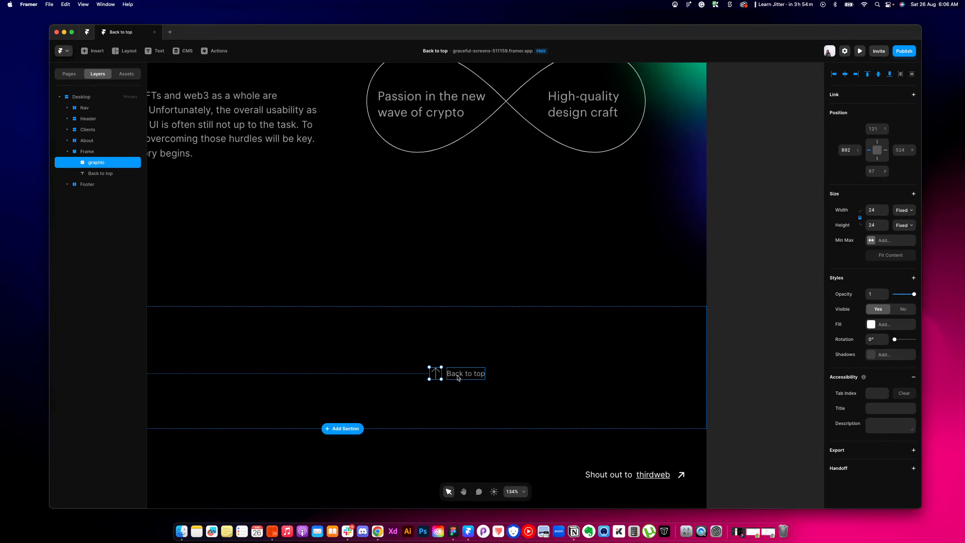
Wrap the arrow graphic and the Back to top text in a stack with width and height set to Fit Content
left_click(458, 374, "shift")
right_click(458, 376)
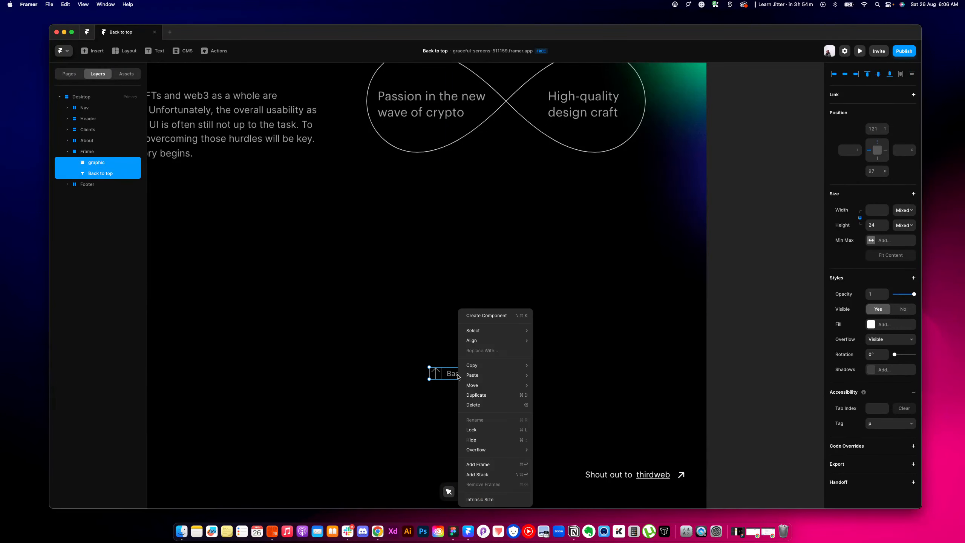
left_click(487, 474)
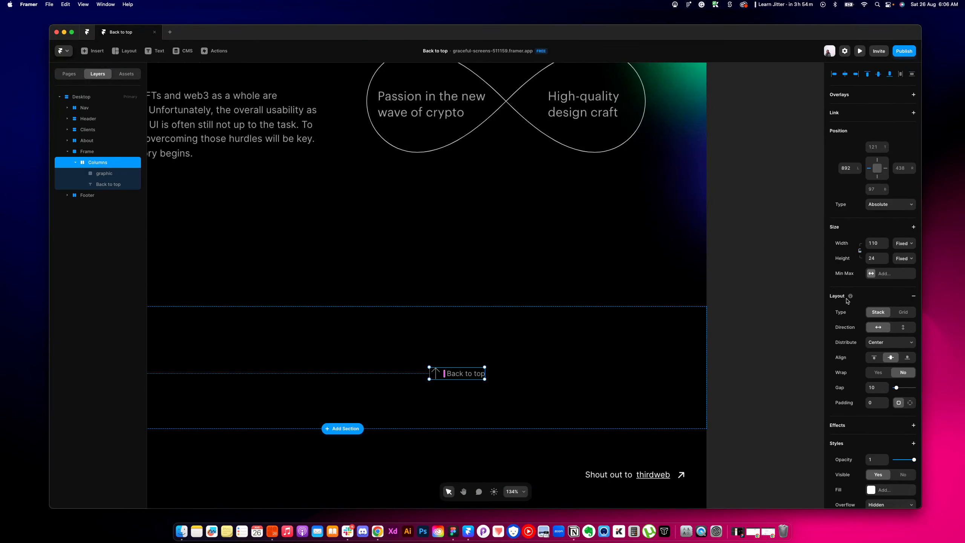
left_click(897, 260)
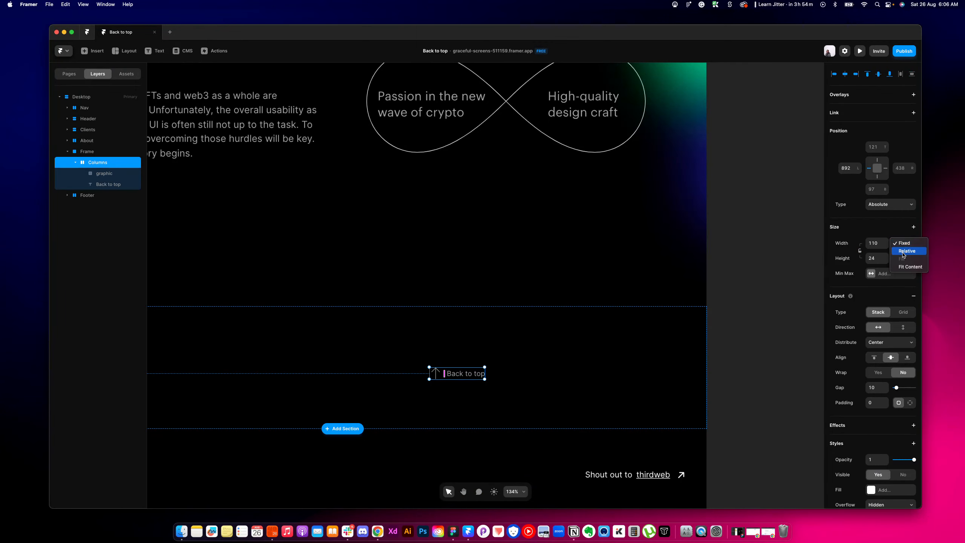
left_click(904, 266)
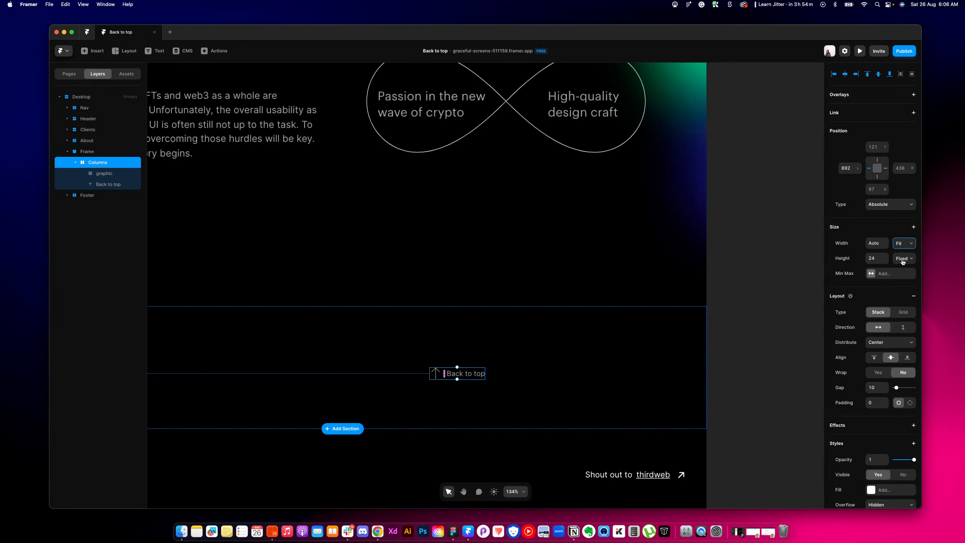
left_click(902, 260)
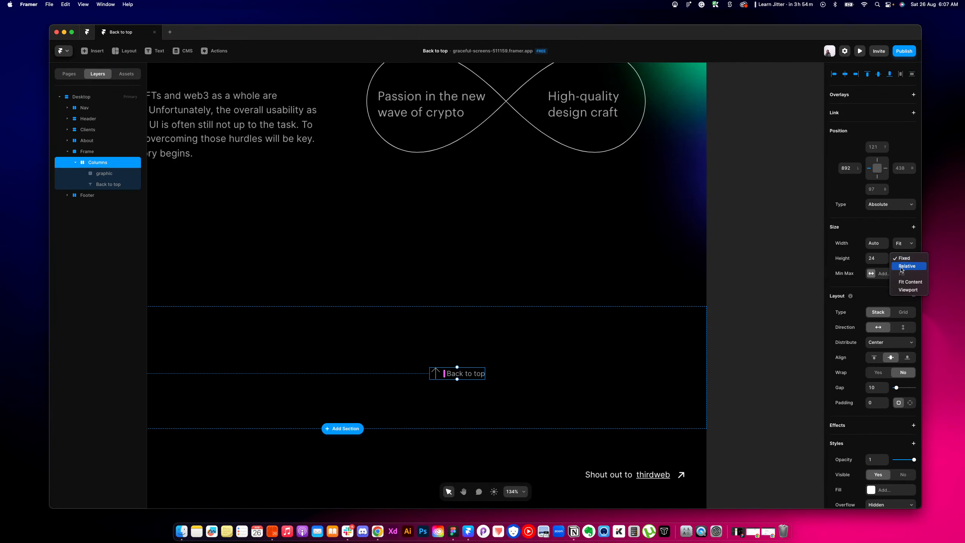
left_click(900, 287)
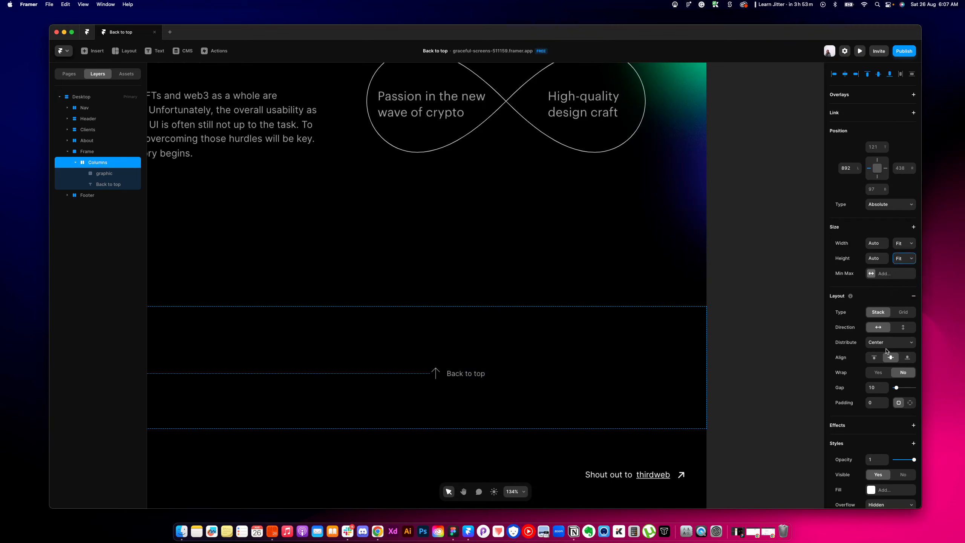
Set the gap between the arrow and the text in the stack to 12
left_click(873, 387)
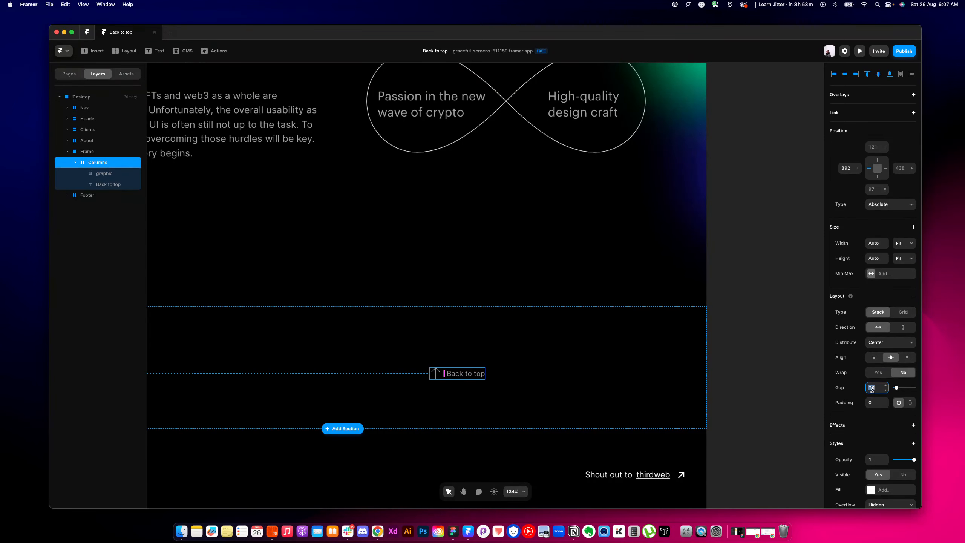
type("24")
key("Return")
left_click(874, 390)
type("12")
key("Return")
left_click(522, 361)
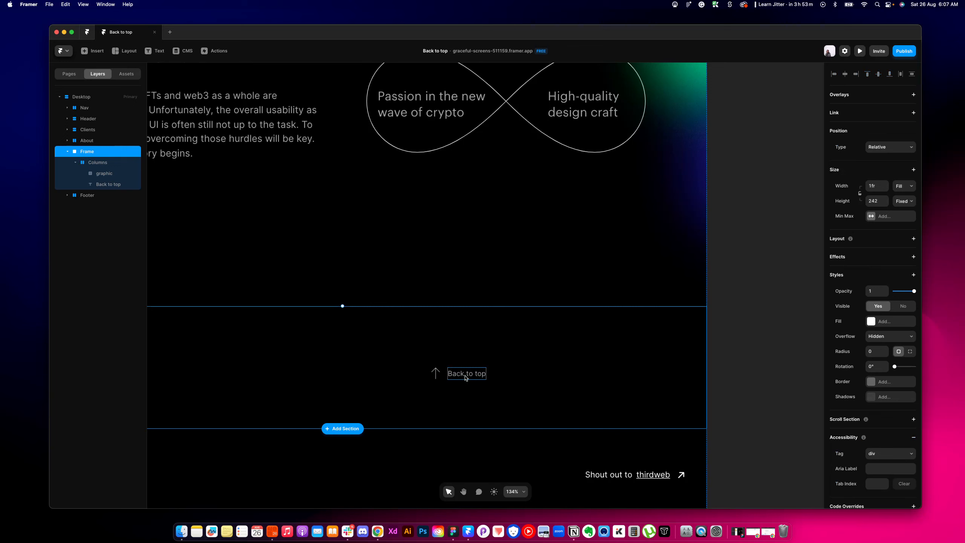
Rename the arrow and text stack to "Text + Icon" and collapse it in the layer list
left_click(447, 377)
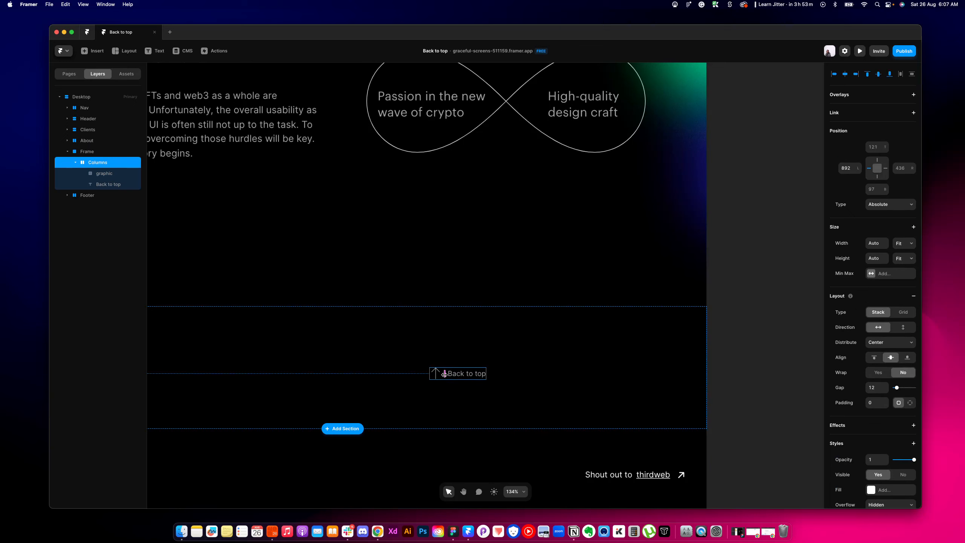
double_click(101, 162)
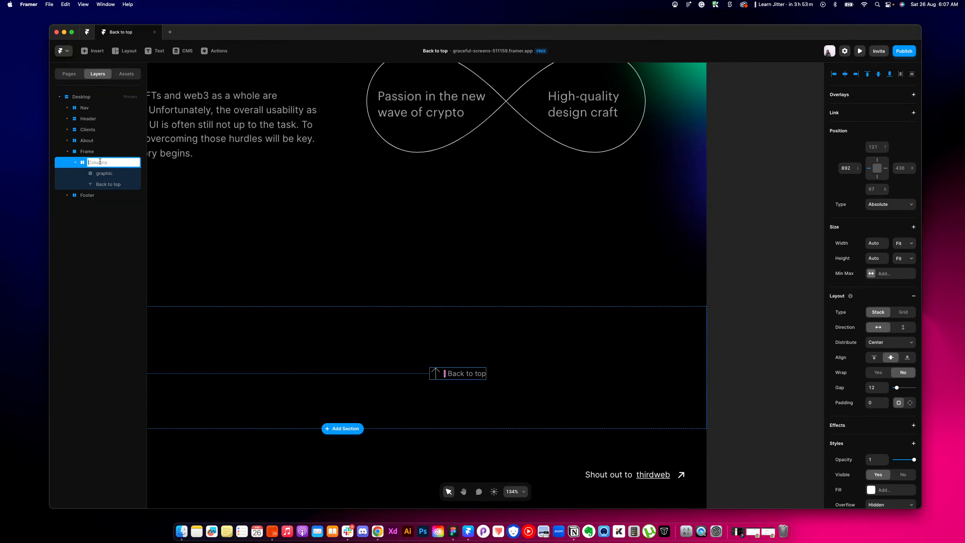
type("Ic")
key("BackSpace")
key("BackSpace")
type("text")
key("BackSpace")
type("Text + Icon")
key("Return")
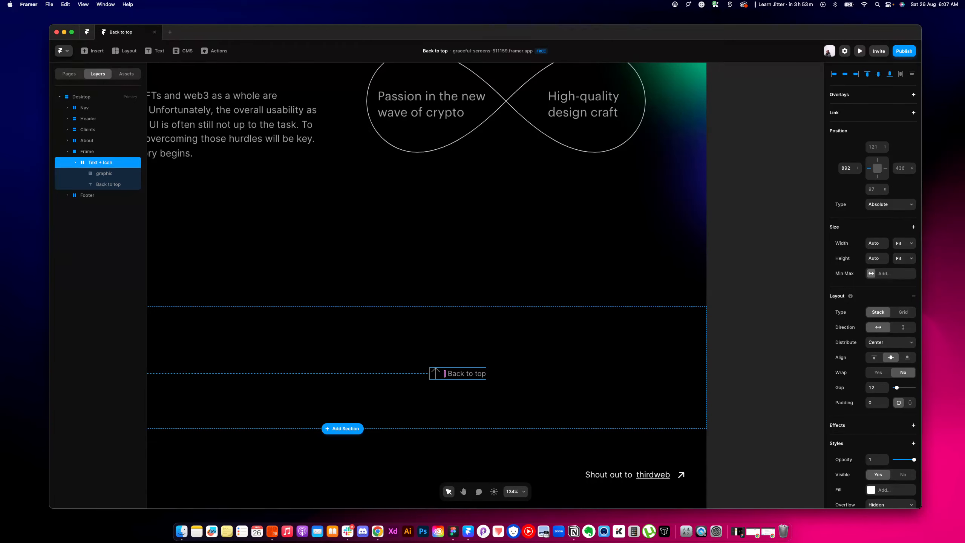
left_click(76, 163)
Set the height of the outer frame holding Text + Icon to Fit Content
left_click(85, 150)
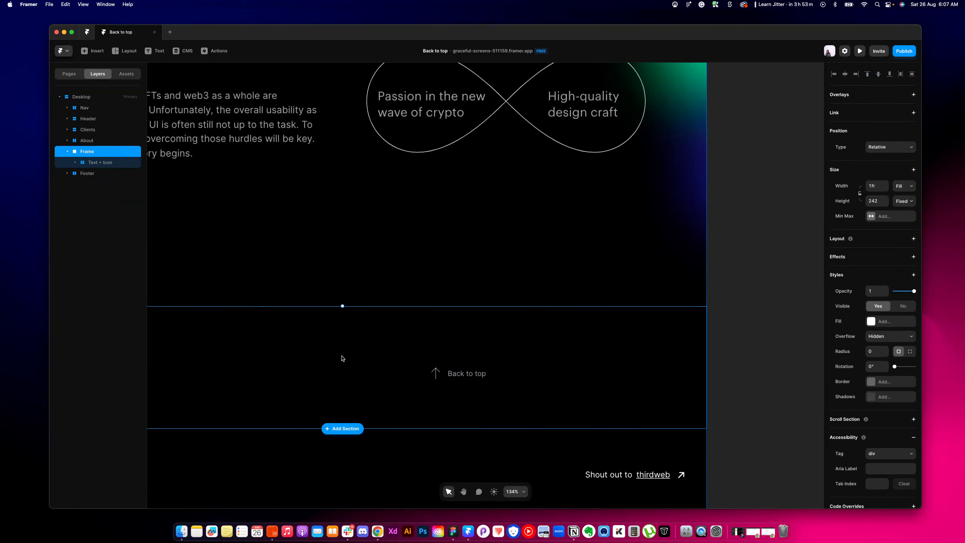
scroll(378, 356, "down", 5)
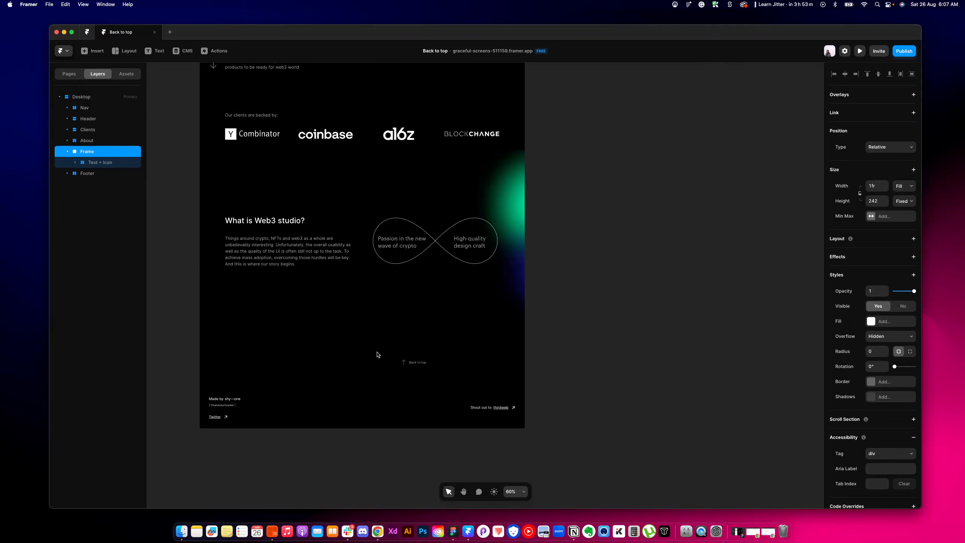
scroll(342, 342, "left", 3)
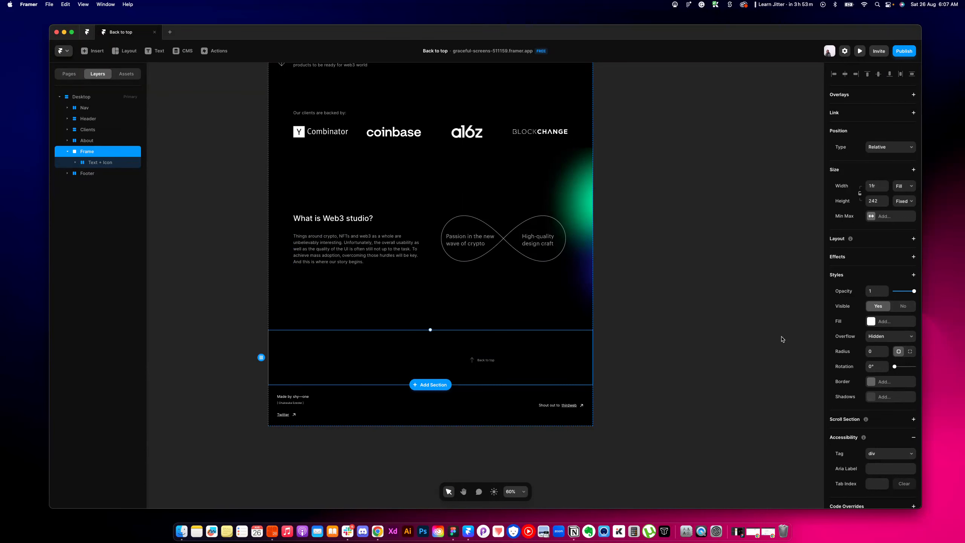
left_click(902, 201)
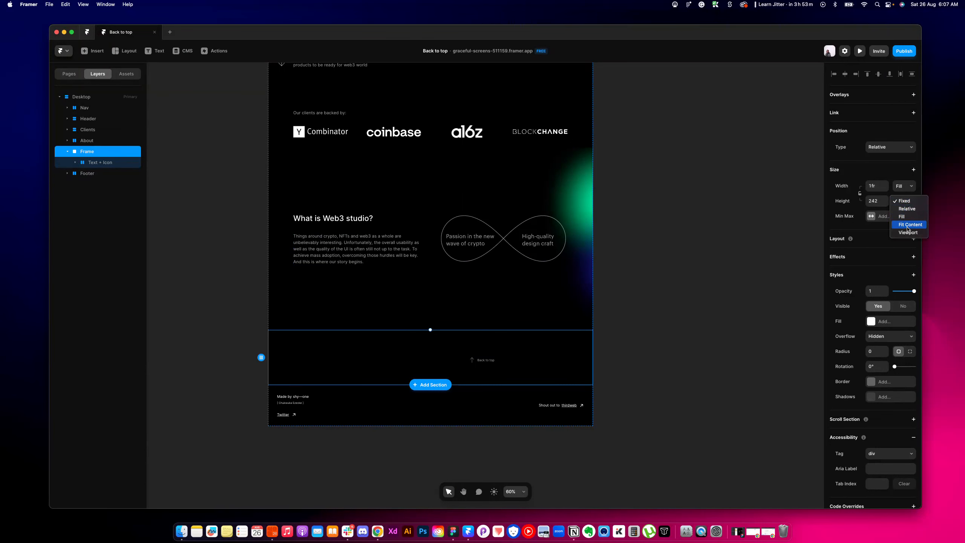
left_click(908, 225)
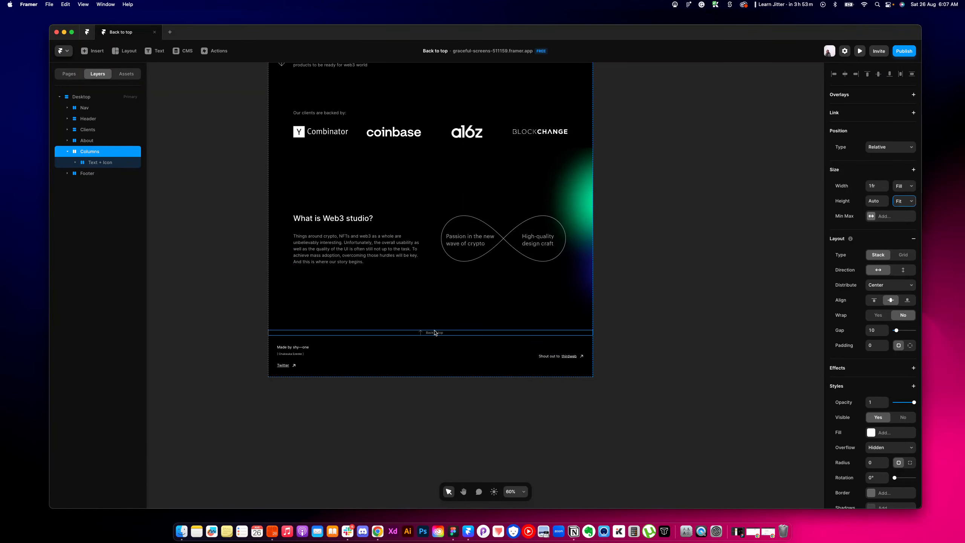
scroll(428, 334, "up", 5)
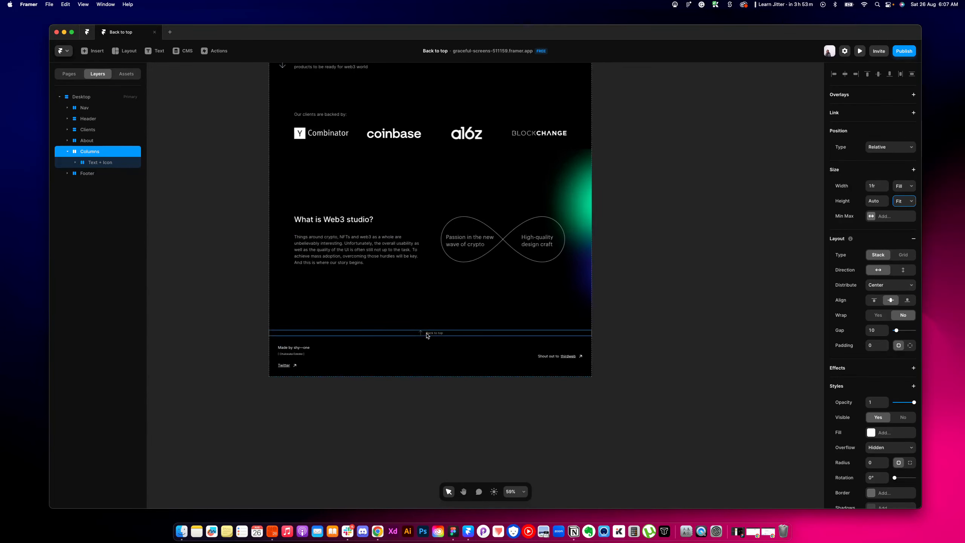
key("space")
key("space")
key("space")
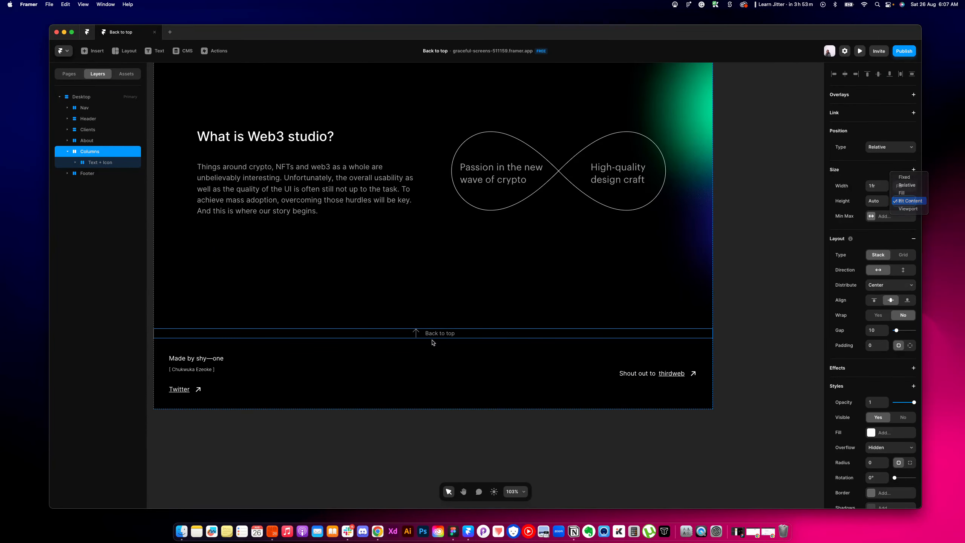
key("space")
key("space")
key("space")
key("space")
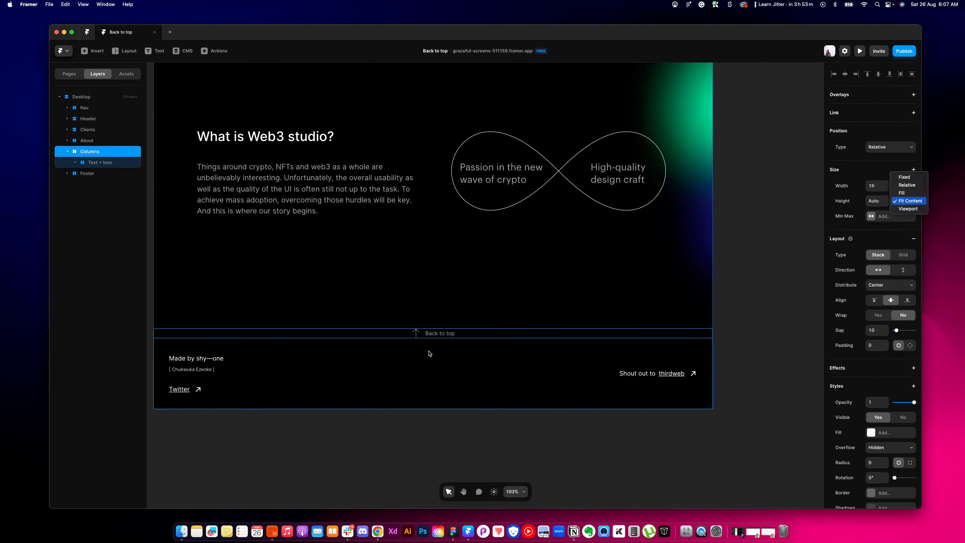
key("space")
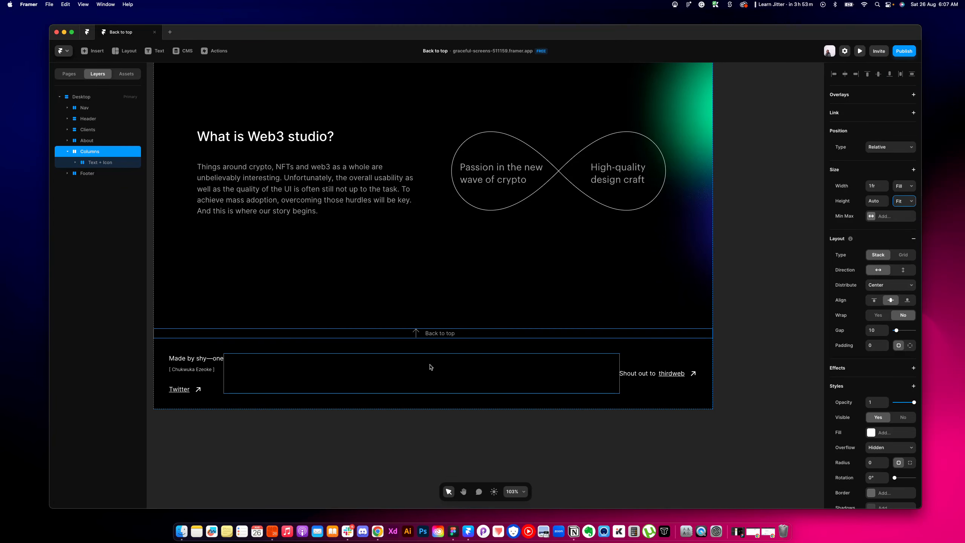
Set the gap of the outer Columns frame holding Text + Icon to 0
left_click(793, 321)
left_click(531, 328)
left_click(501, 347)
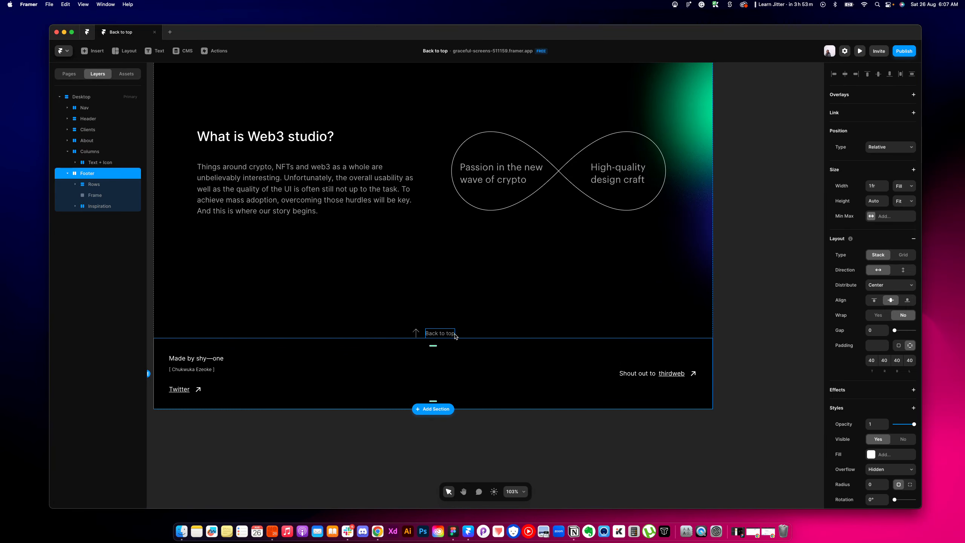
left_click(467, 334)
left_click_drag(895, 330, 882, 334)
Switch the Columns frame to individual padding values and set both top and bottom padding to 24
left_click(910, 346)
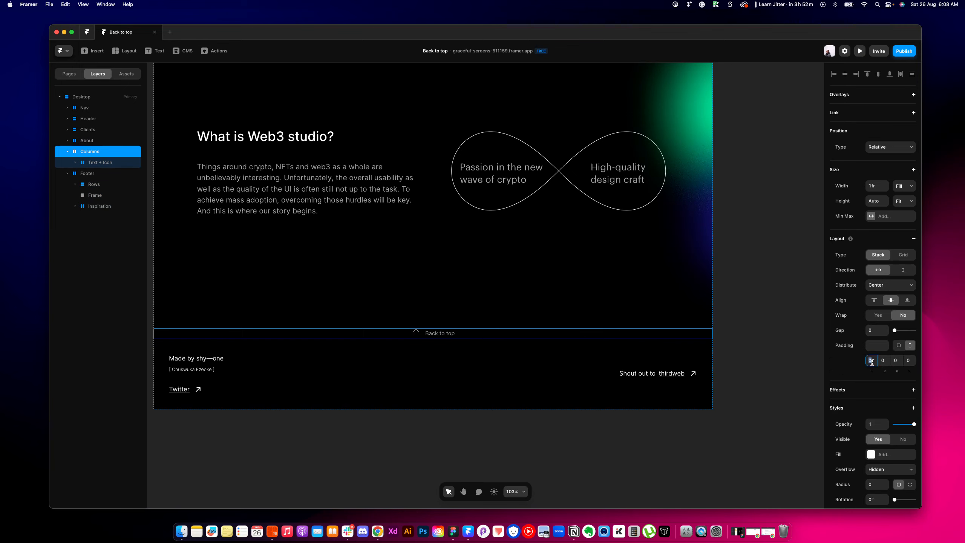
key("Return")
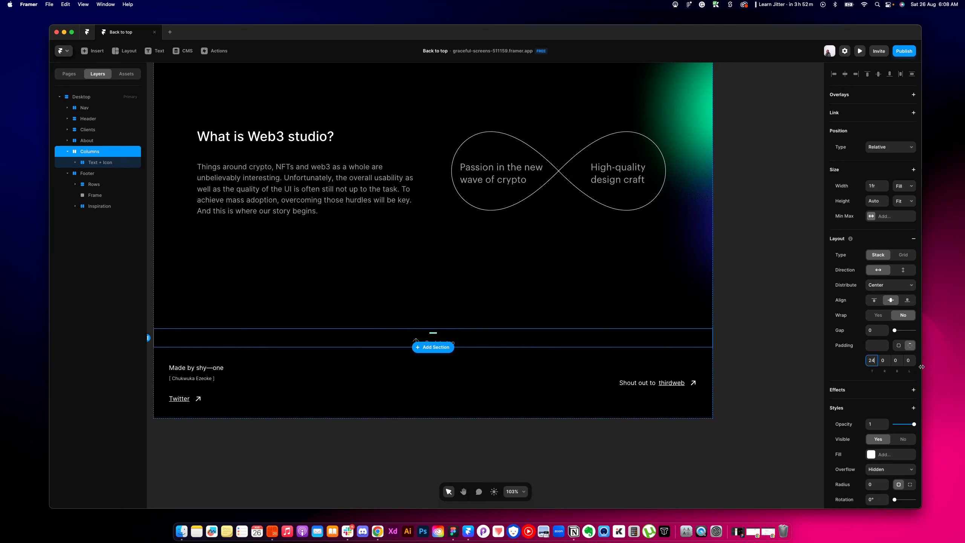
left_click(898, 361)
key("Return")
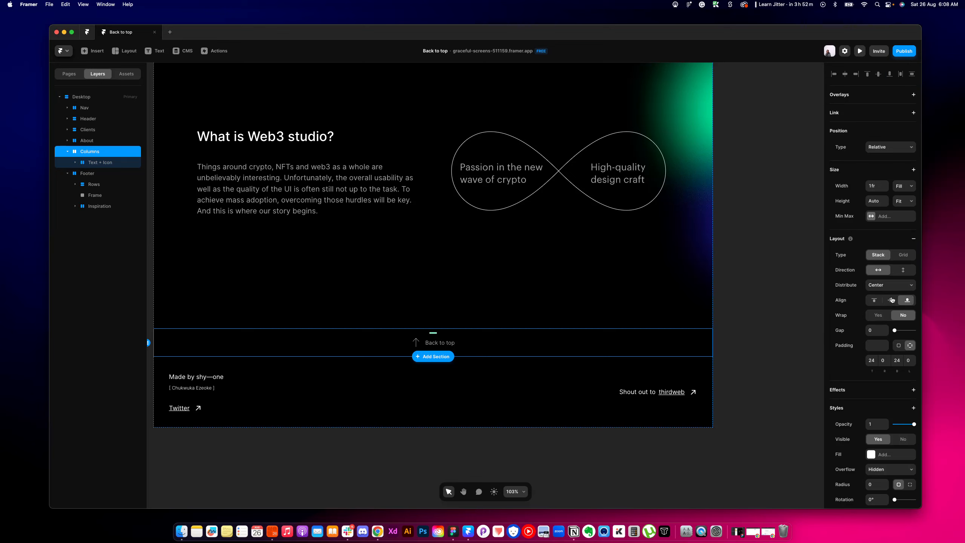
Set the Columns frame's distribution to End and its right and left padding to 40
left_click(893, 287)
left_click(876, 292)
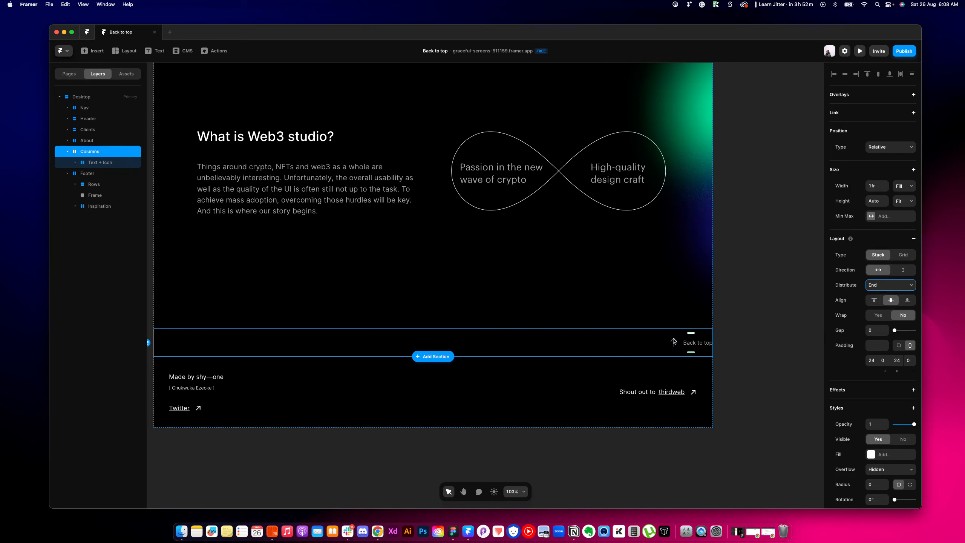
left_click(883, 360)
left_click(906, 360)
Rename the Columns frame as "Back to top" and collapse the Footer layer
double_click(91, 151)
type("Back to top")
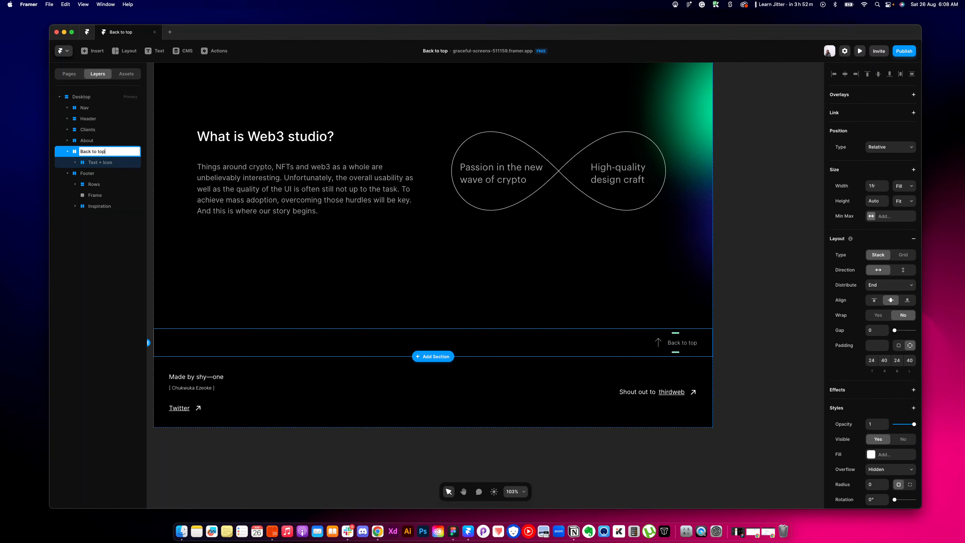
key("Return")
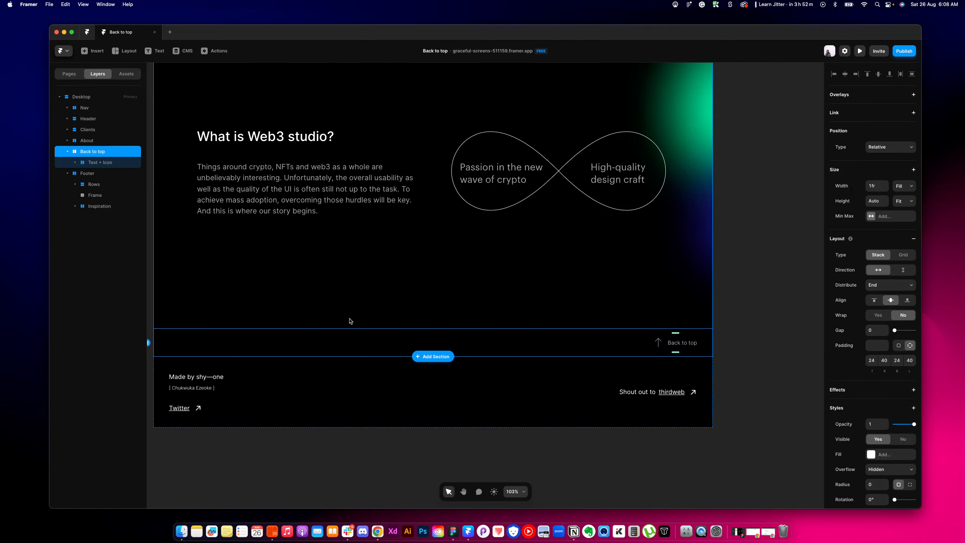
left_click(67, 174)
scroll(280, 235, "up", 1)
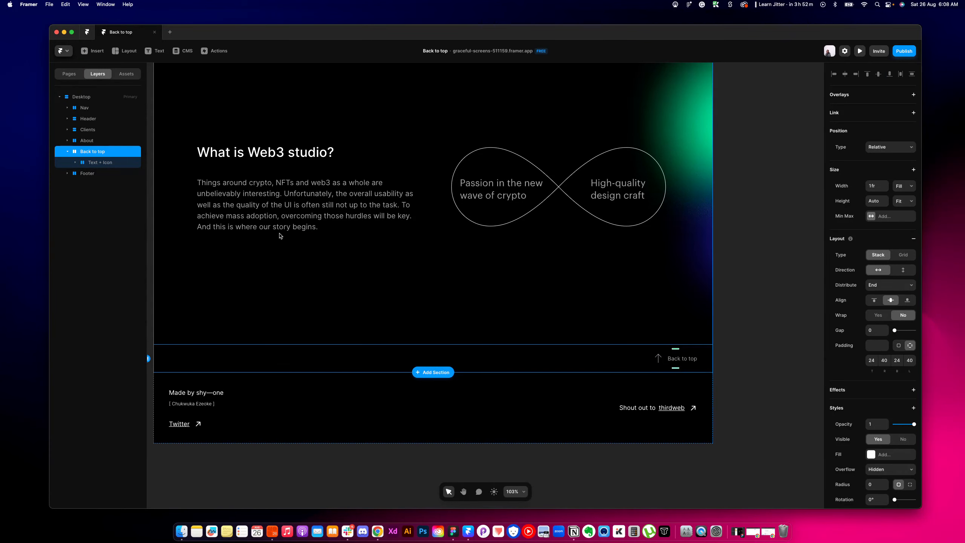
scroll(279, 235, "up", 2)
scroll(279, 258, "down", 5)
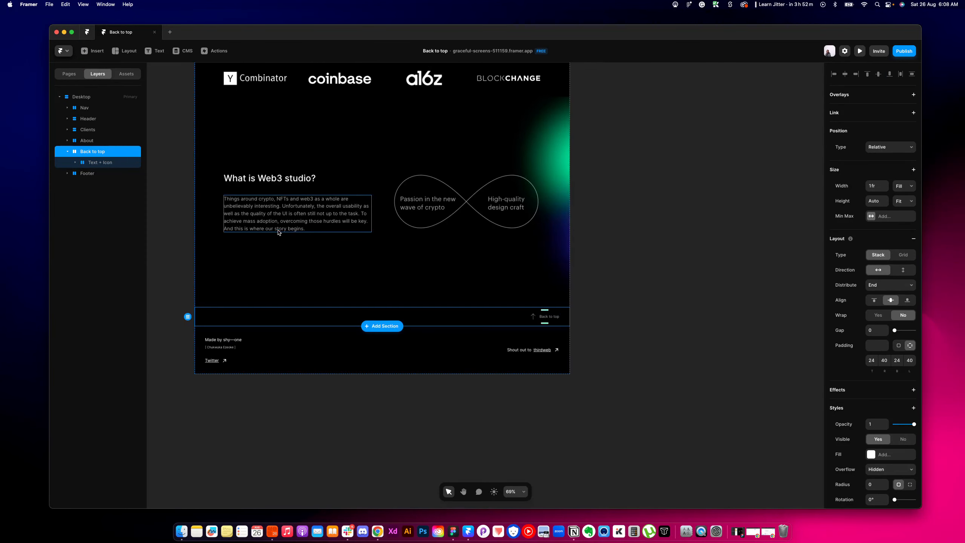
left_click(540, 318)
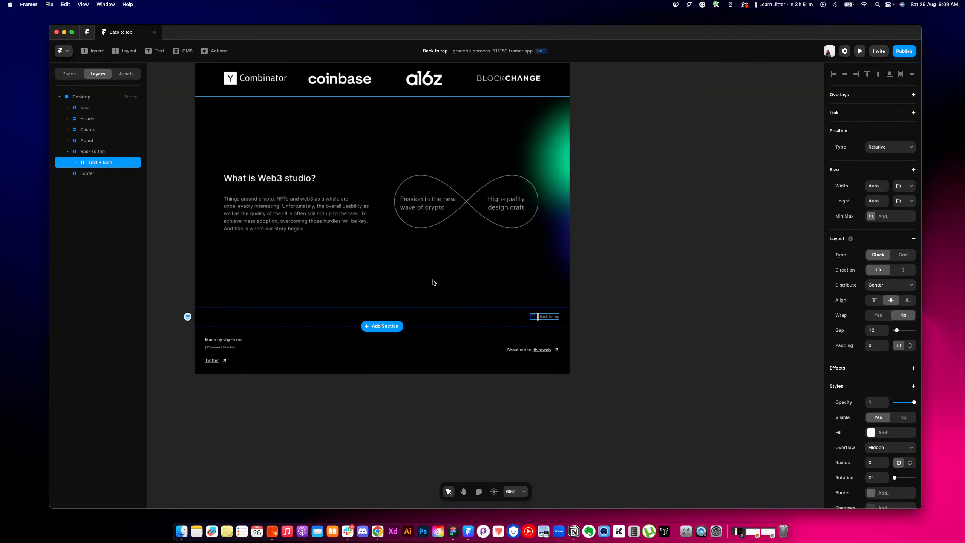
scroll(434, 282, "up", 10)
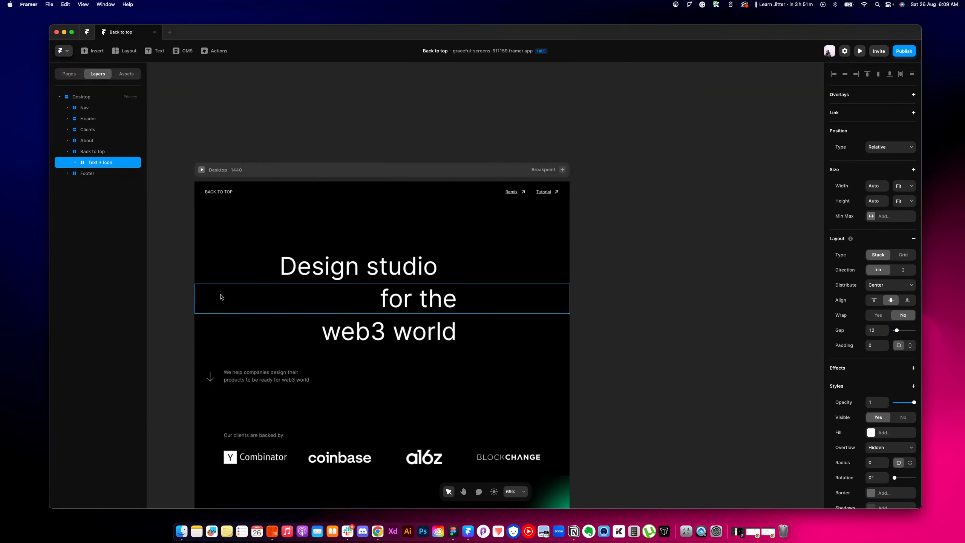
scroll(302, 249, "down", 1)
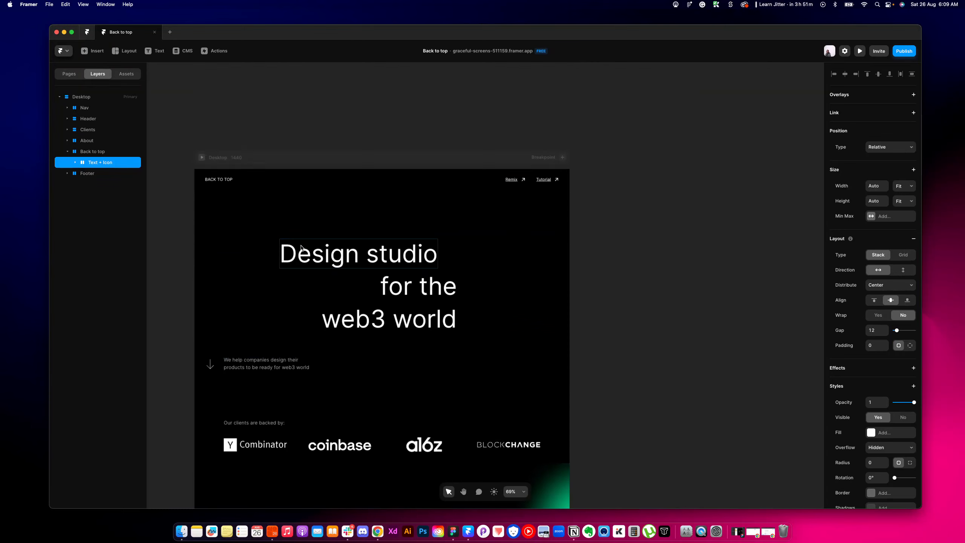
scroll(301, 247, "up", 3)
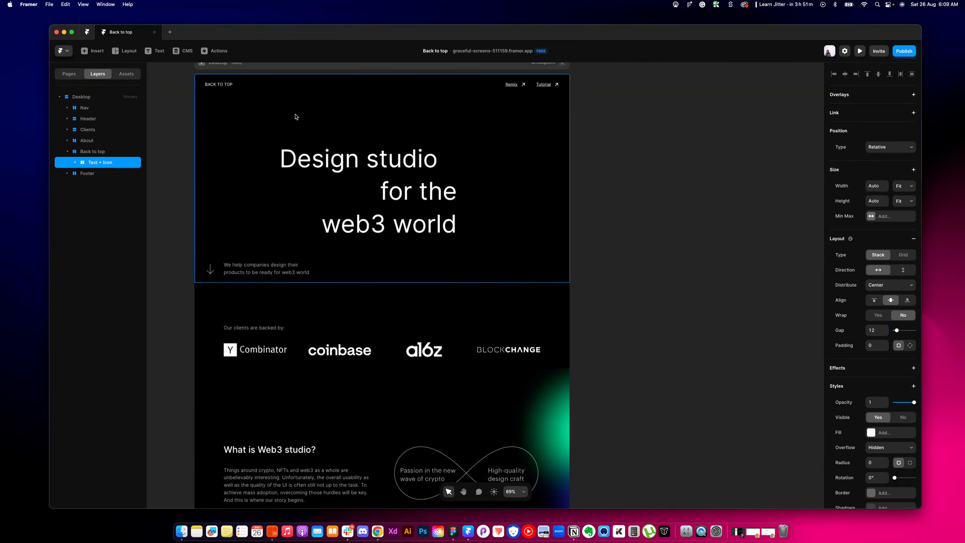
left_click(468, 114)
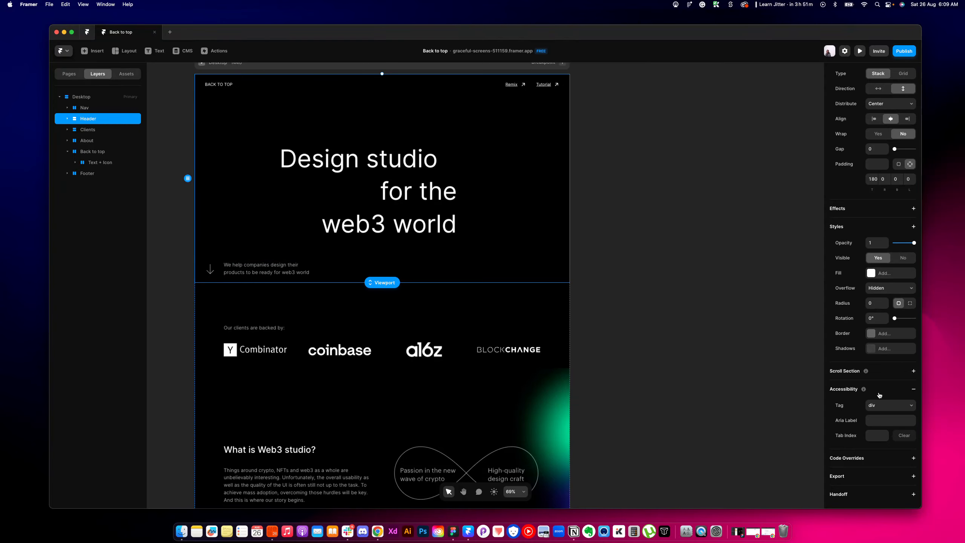
scroll(860, 269, "up", 5)
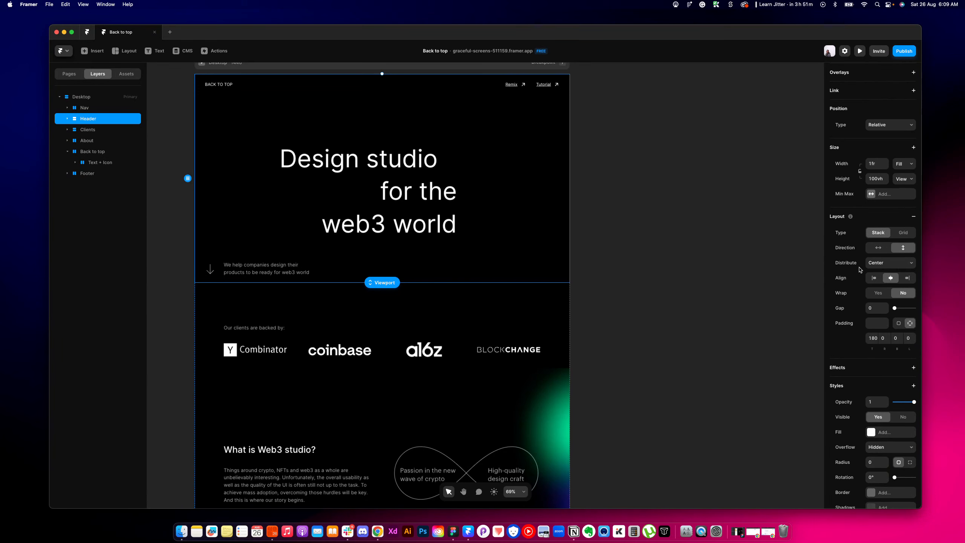
scroll(859, 270, "down", 5)
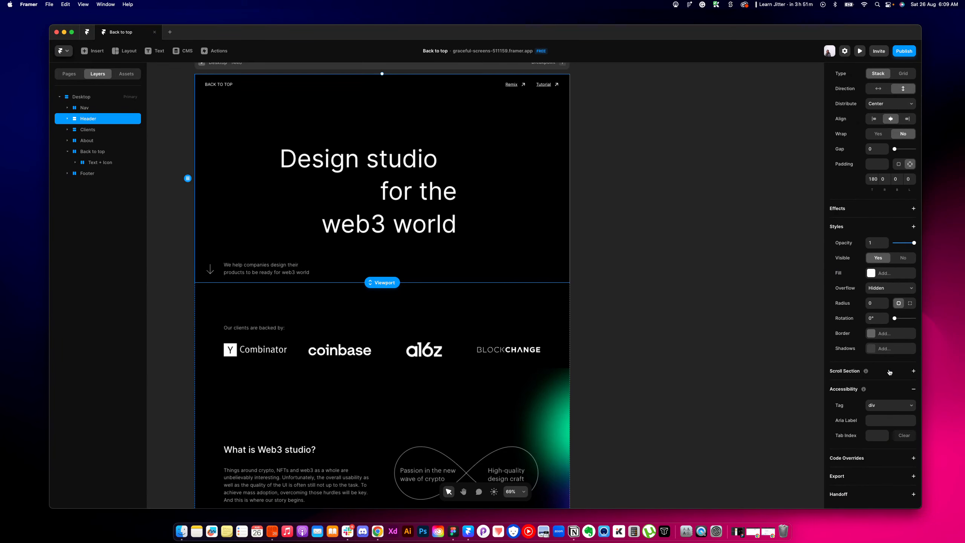
left_click(913, 371)
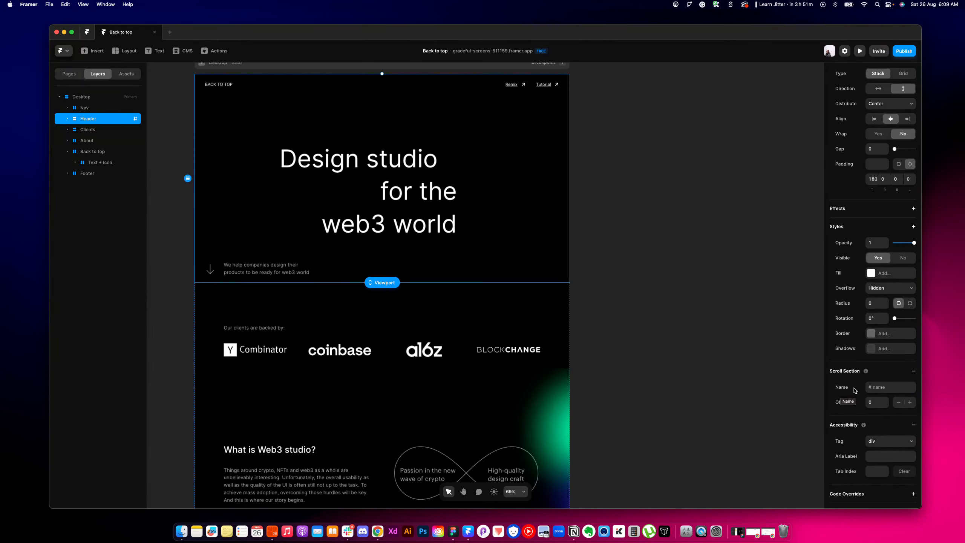
left_click(914, 373)
scroll(520, 378, "down", 5)
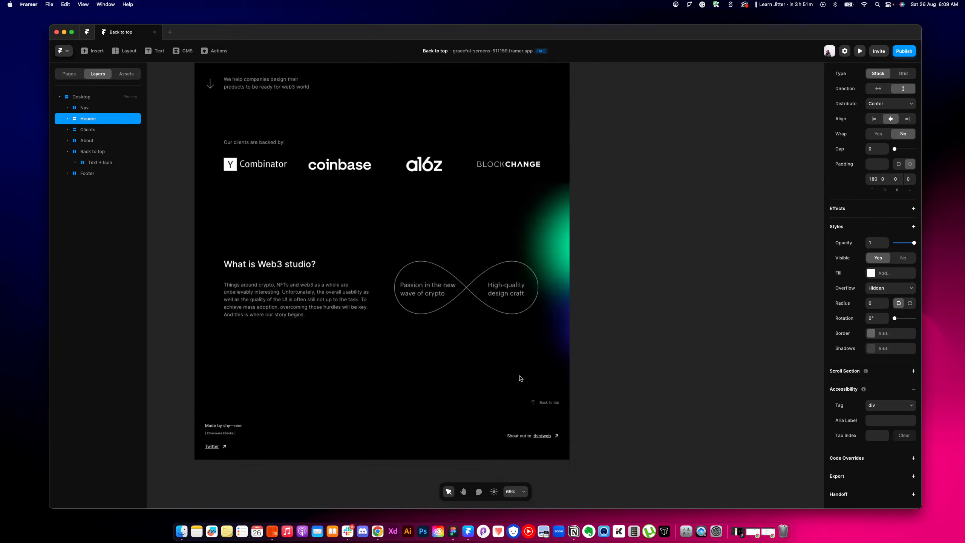
scroll(520, 378, "down", 2)
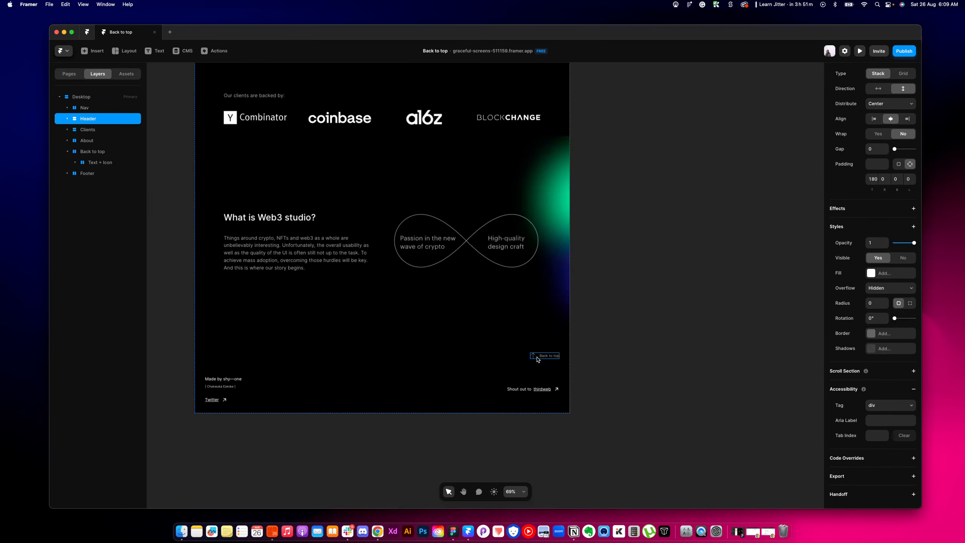
left_click(537, 359)
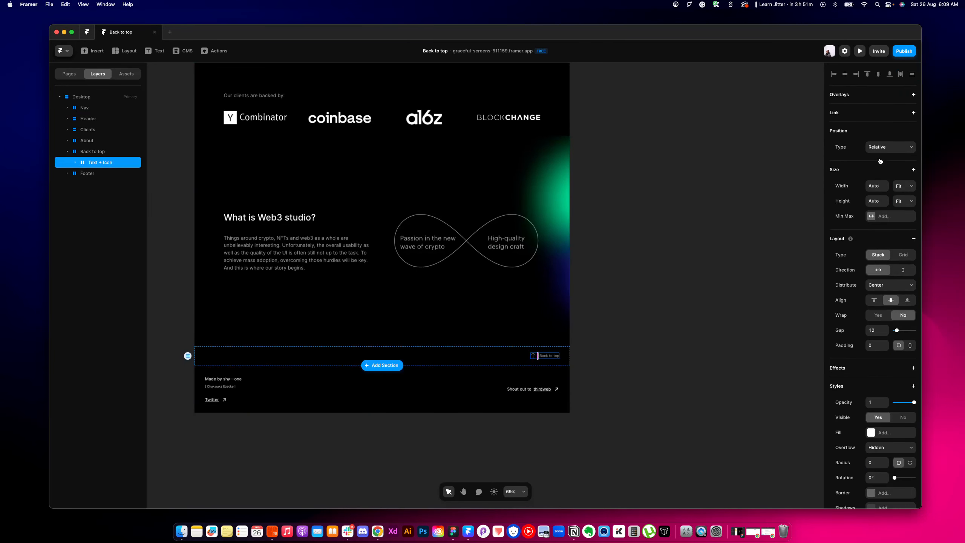
left_click(913, 112)
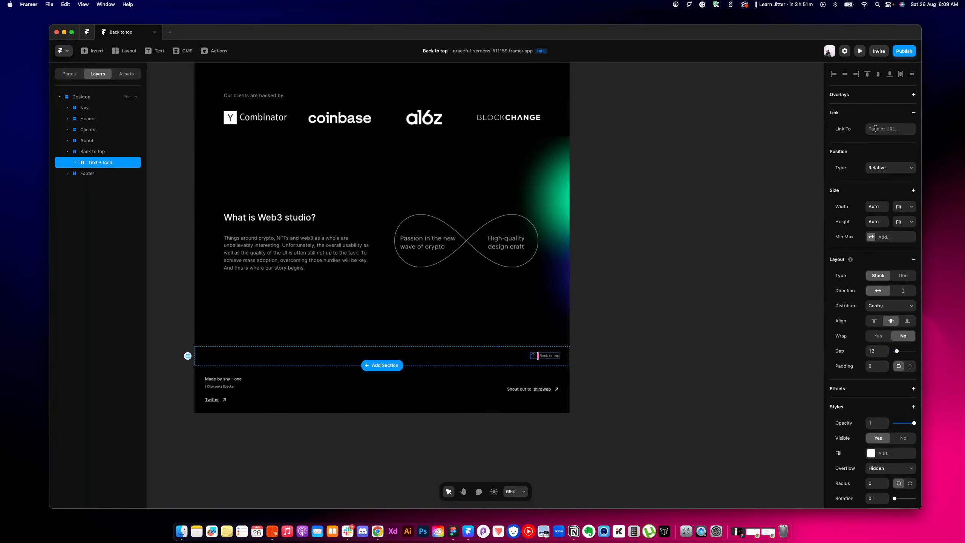
left_click(874, 128)
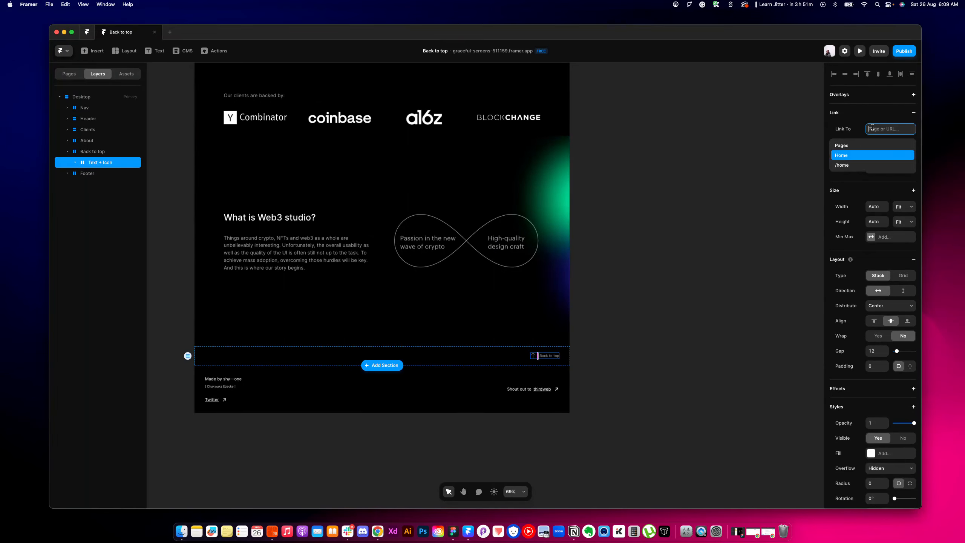
left_click(850, 167)
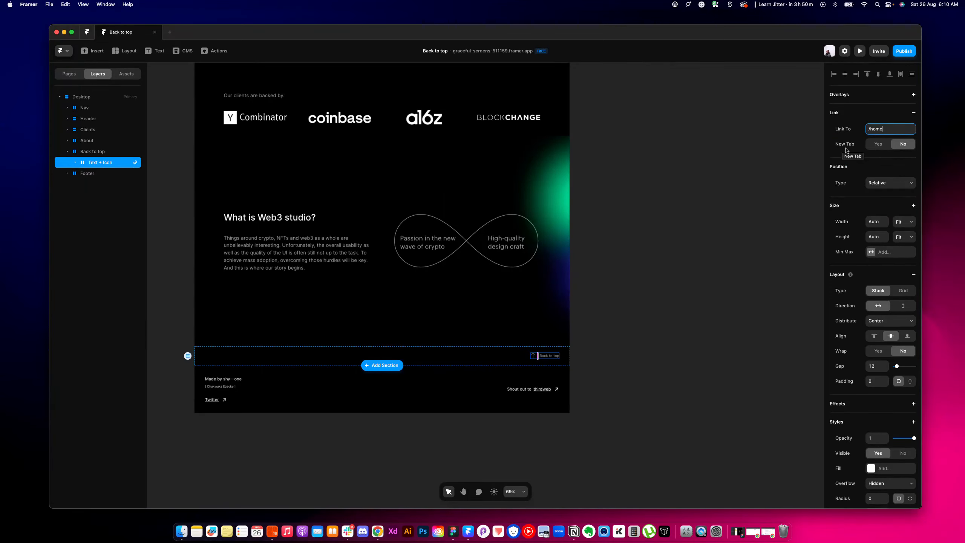
left_click(912, 115)
Add a scroll section named "header" to the Header section at the start of the page
scroll(449, 247, "up", 3)
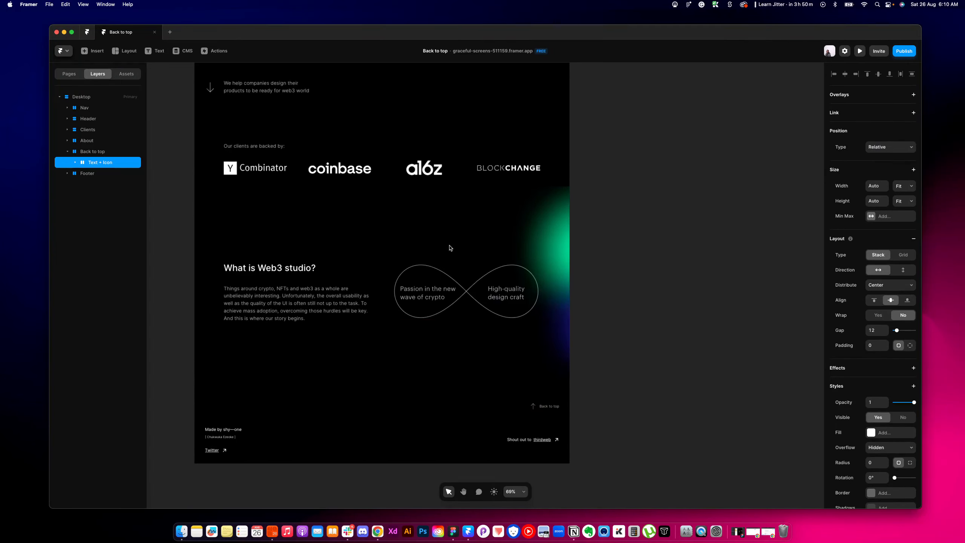
scroll(449, 248, "up", 10)
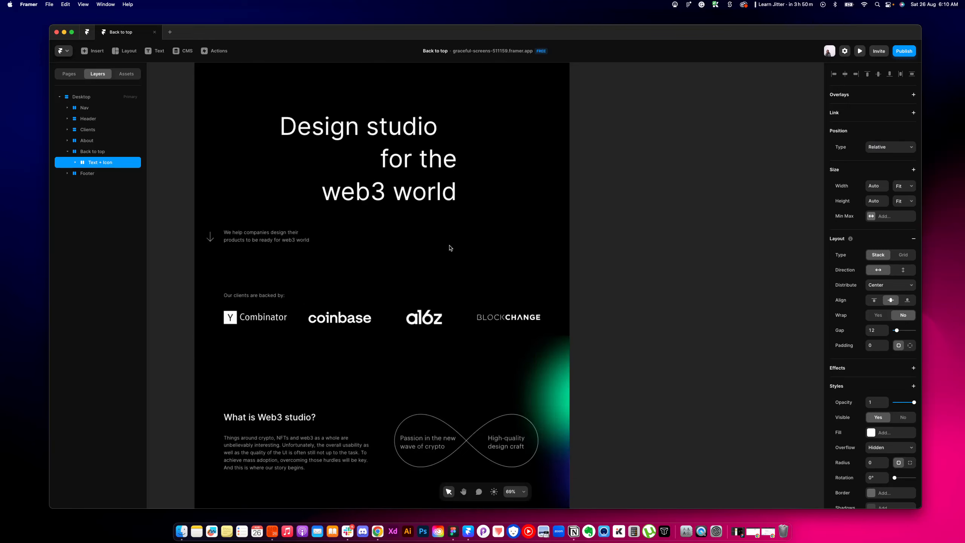
left_click(502, 136)
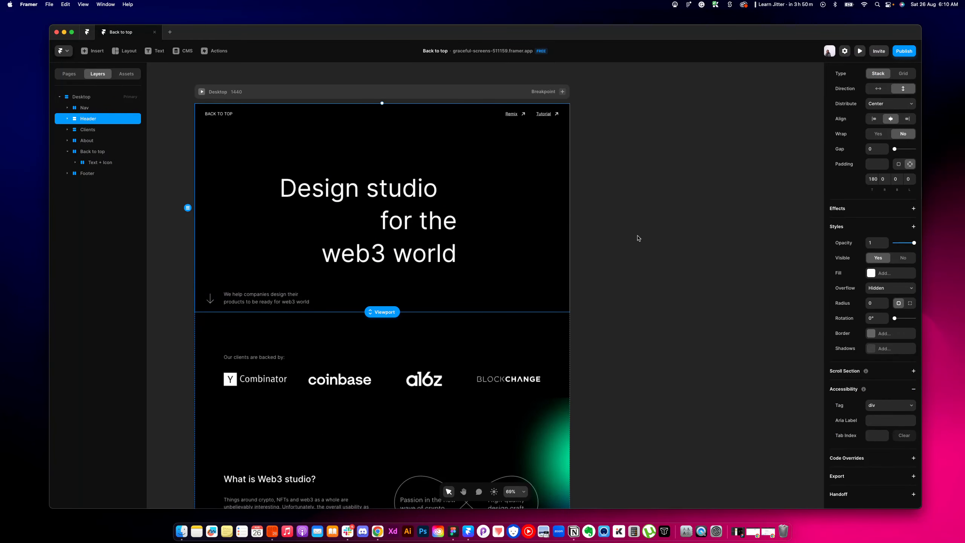
left_click(913, 371)
left_click(884, 388)
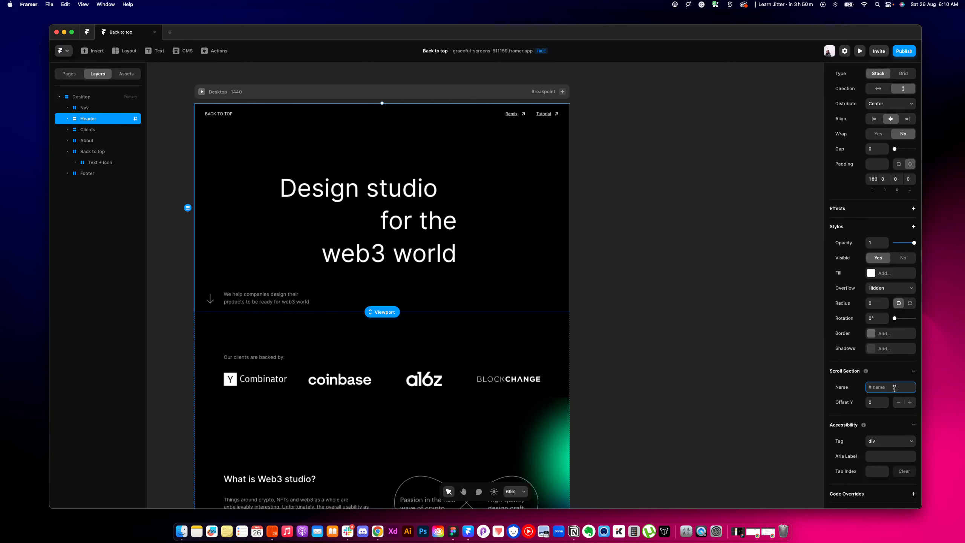
type("header")
Add a link to the Text + Icon stack inside the Back to top section, pointing to the /home page
scroll(388, 365, "down", 5)
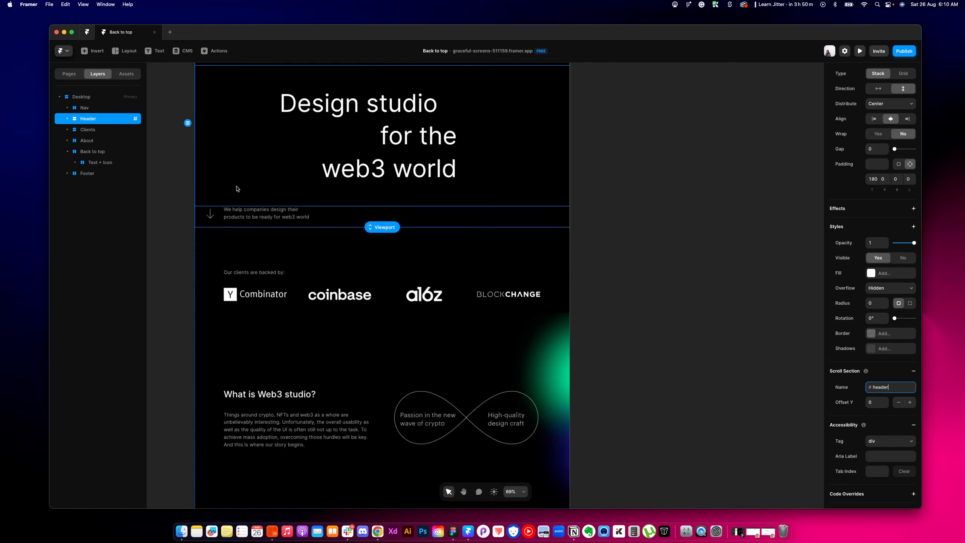
scroll(234, 182, "up", 1)
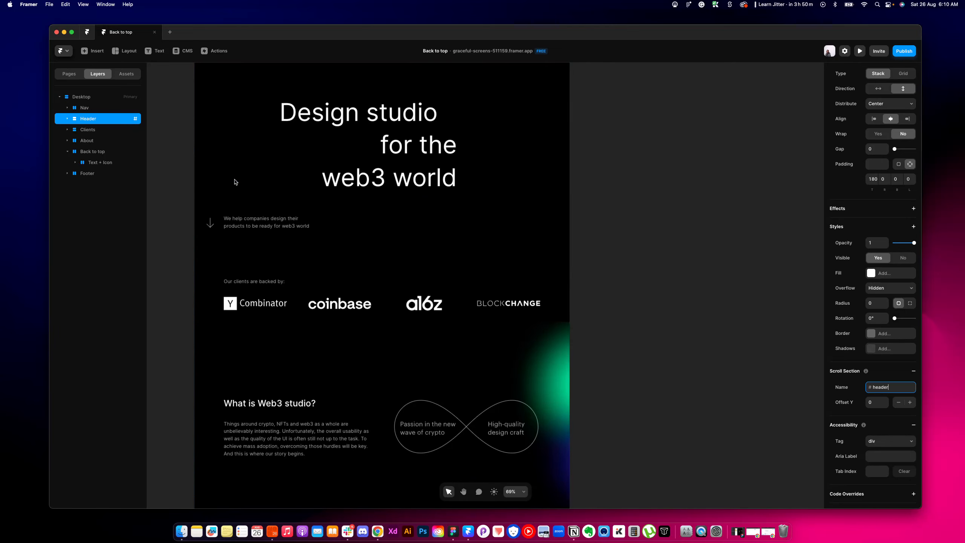
scroll(411, 315, "down", 8)
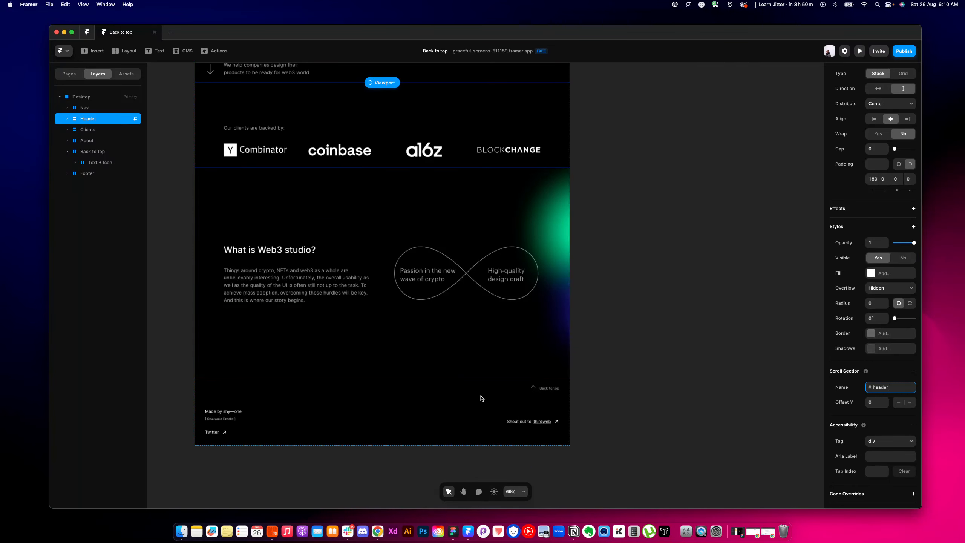
left_click(543, 388)
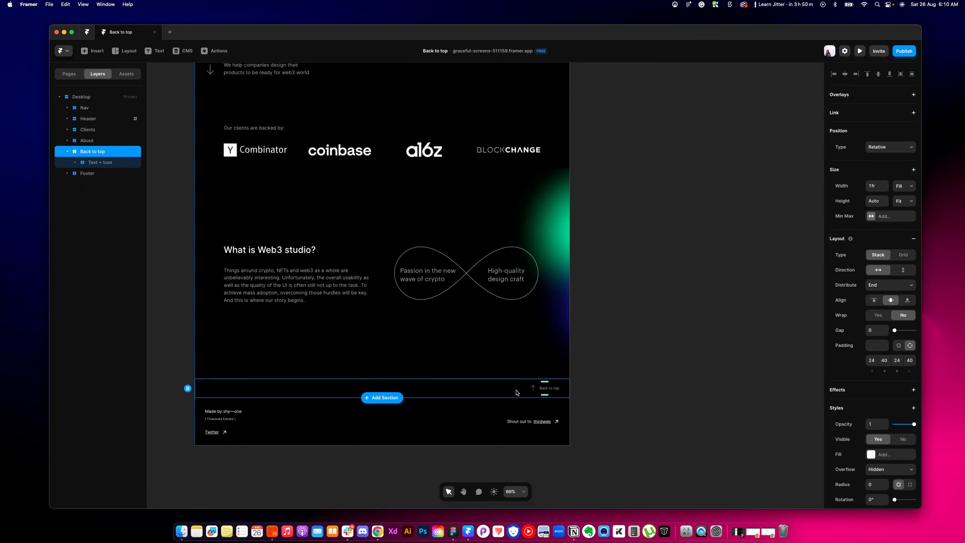
left_click(535, 389)
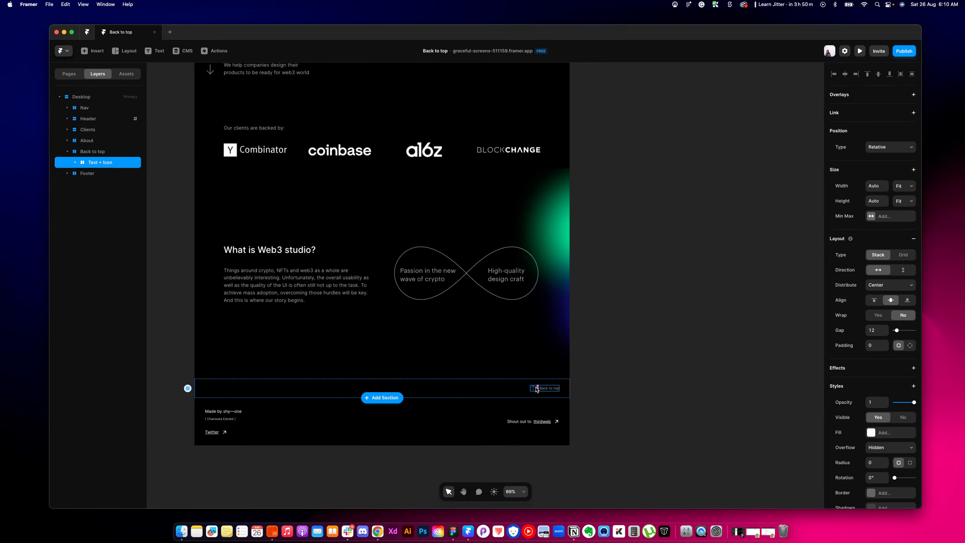
scroll(535, 389, "up", 3)
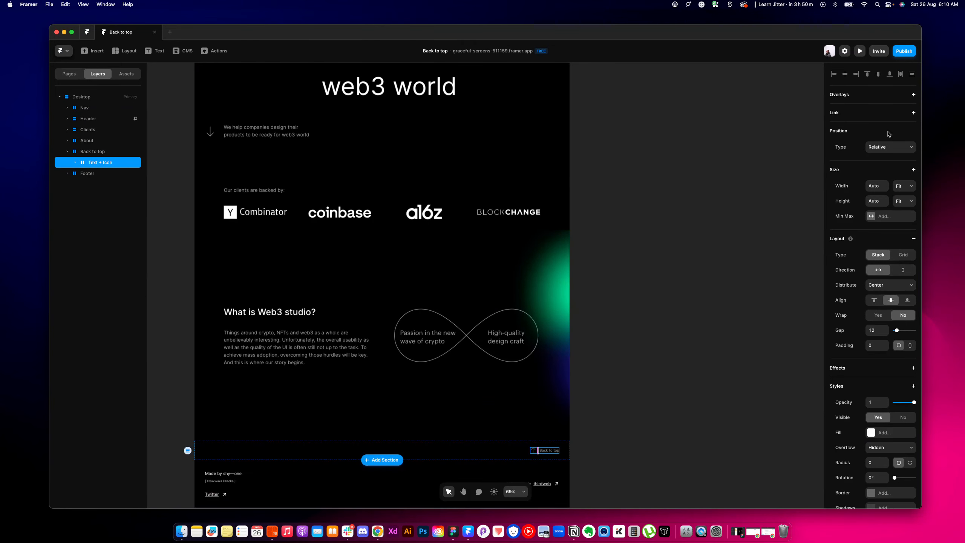
left_click(914, 114)
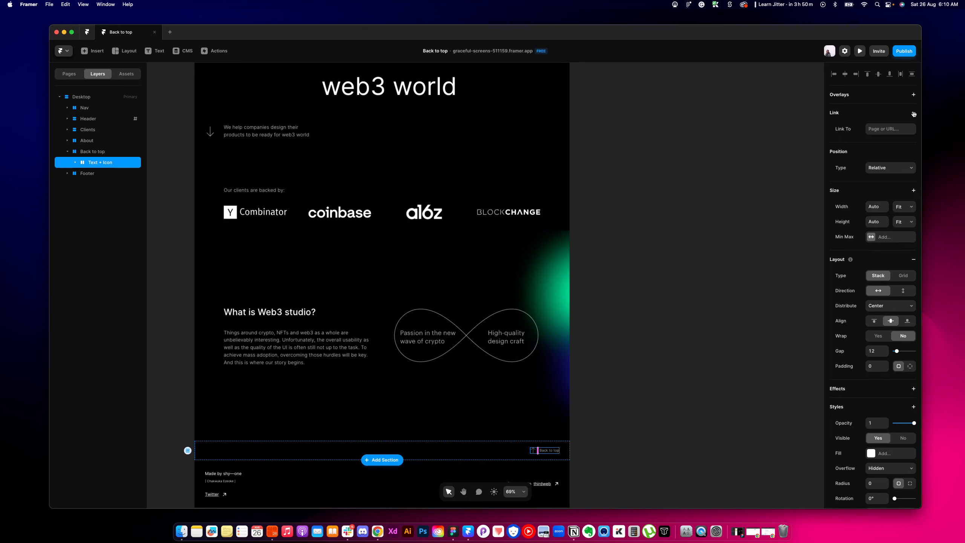
left_click(887, 128)
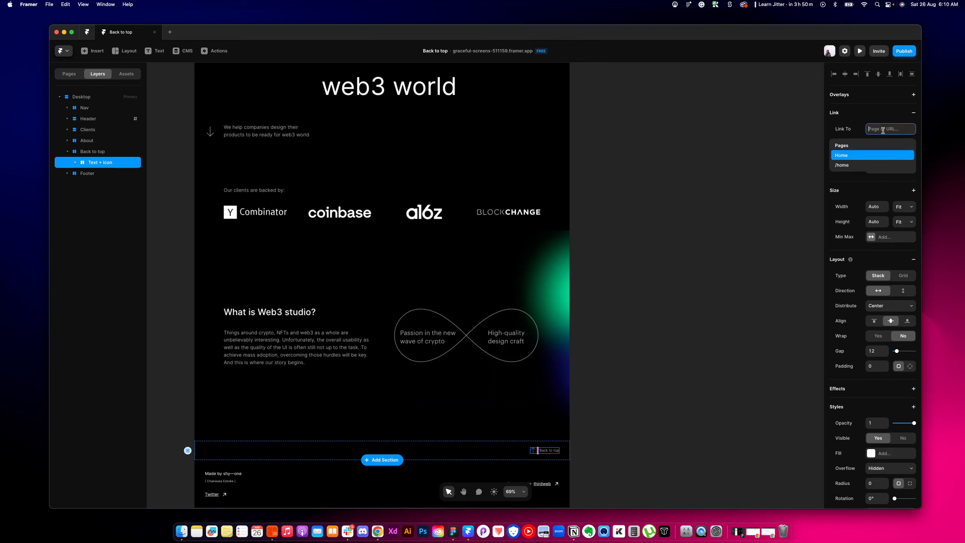
left_click(855, 165)
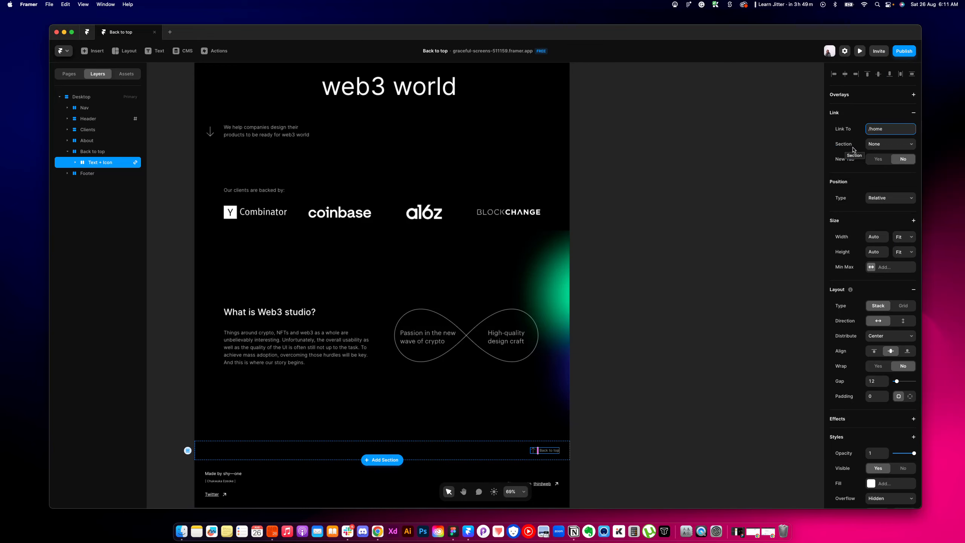
Target the link at the #header section and set its scroll behaviour to Smooth
left_click(876, 146)
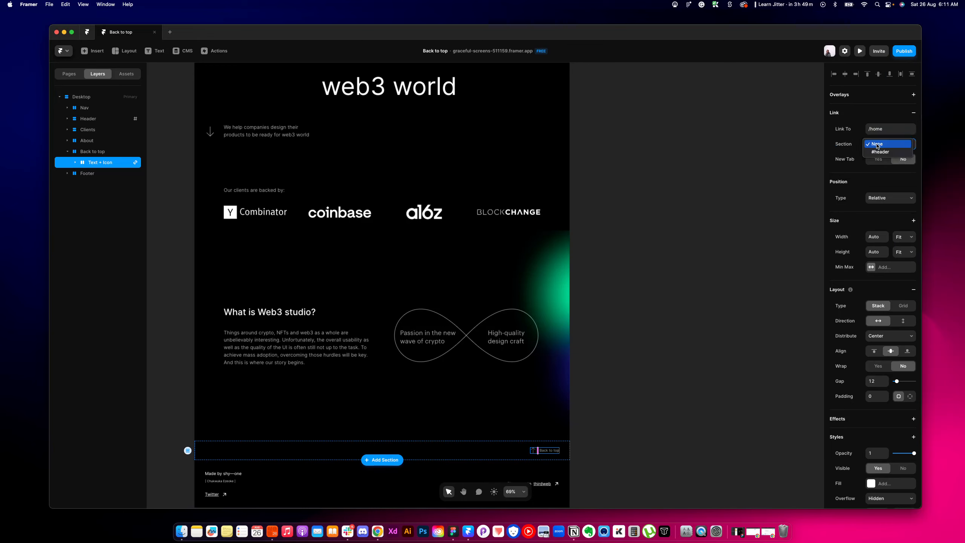
left_click(880, 152)
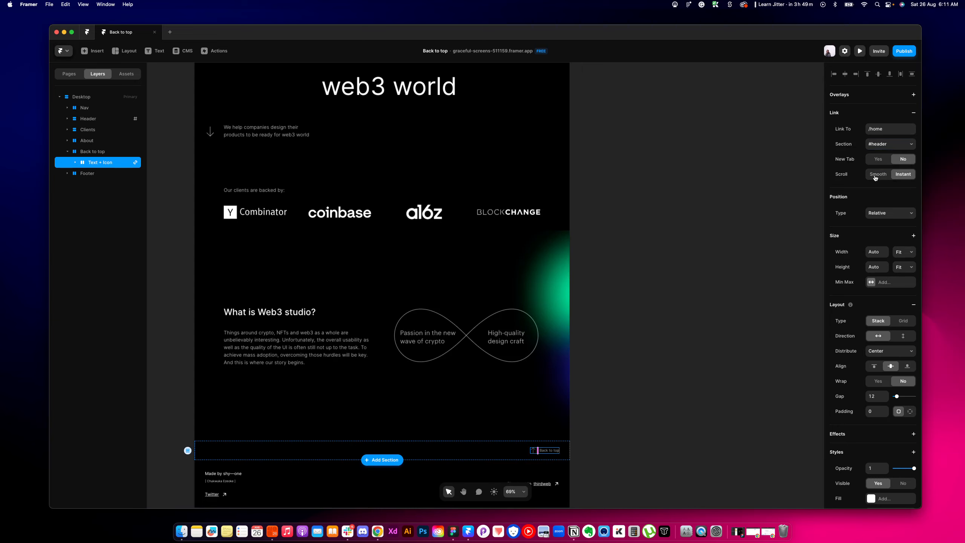
left_click(876, 175)
Preview the page, test the Back to top link from the page's end, and return to the editor
left_click(859, 51)
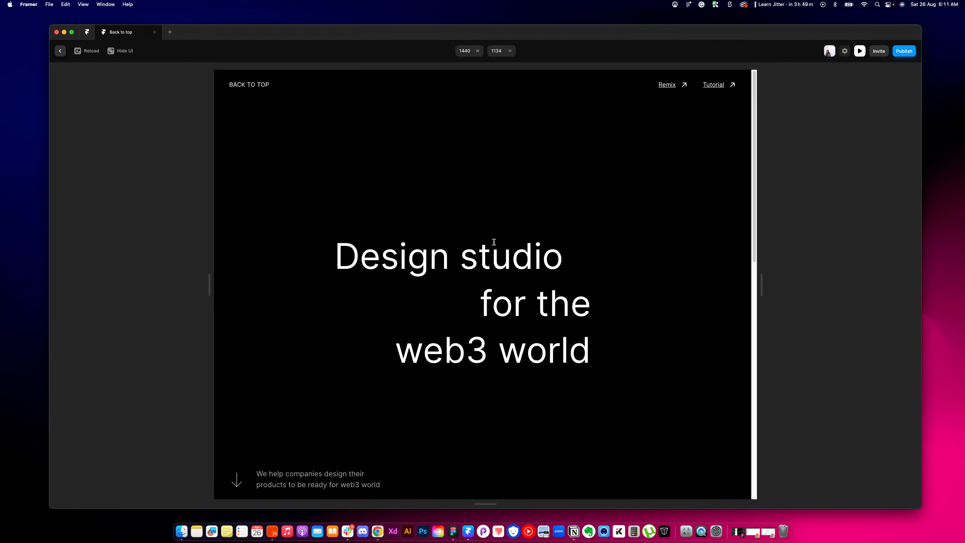
scroll(493, 243, "down", 10)
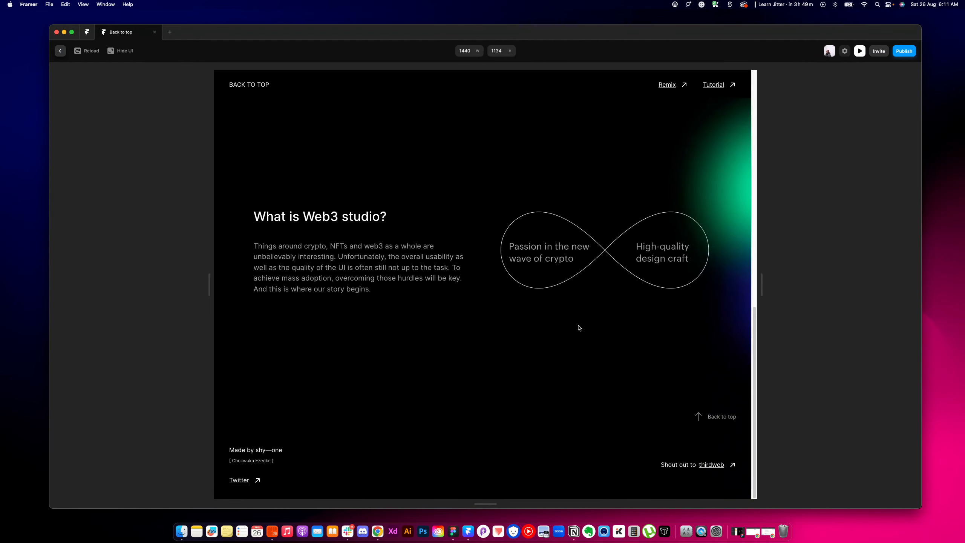
left_click(715, 418)
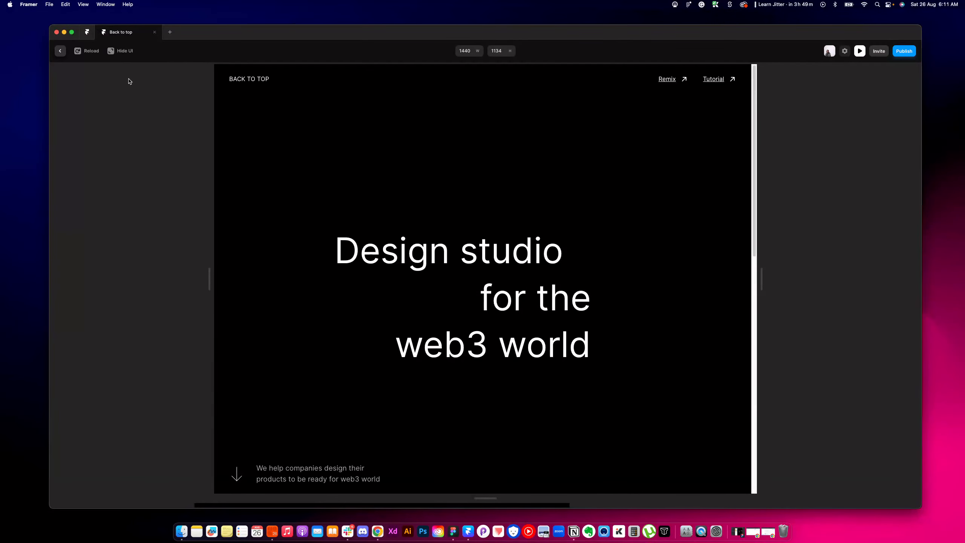
left_click(60, 51)
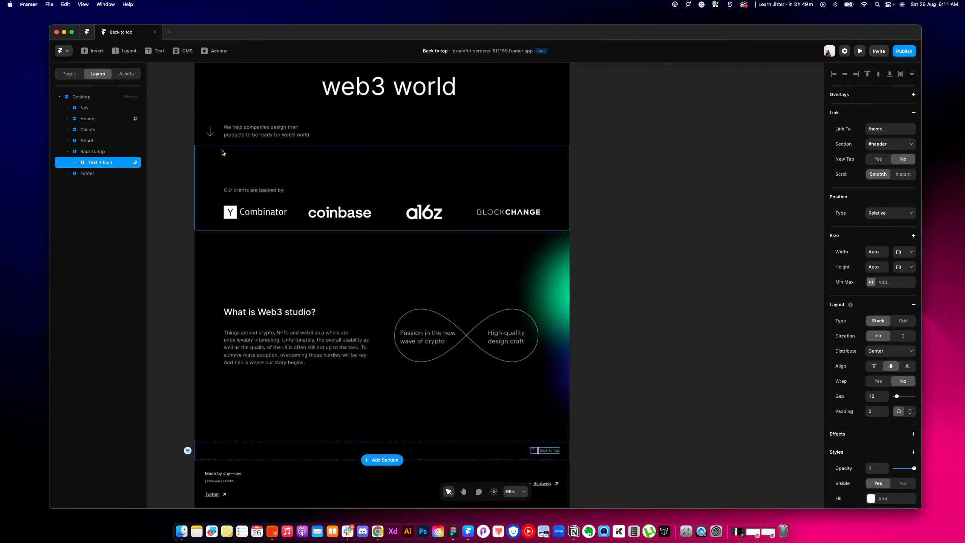